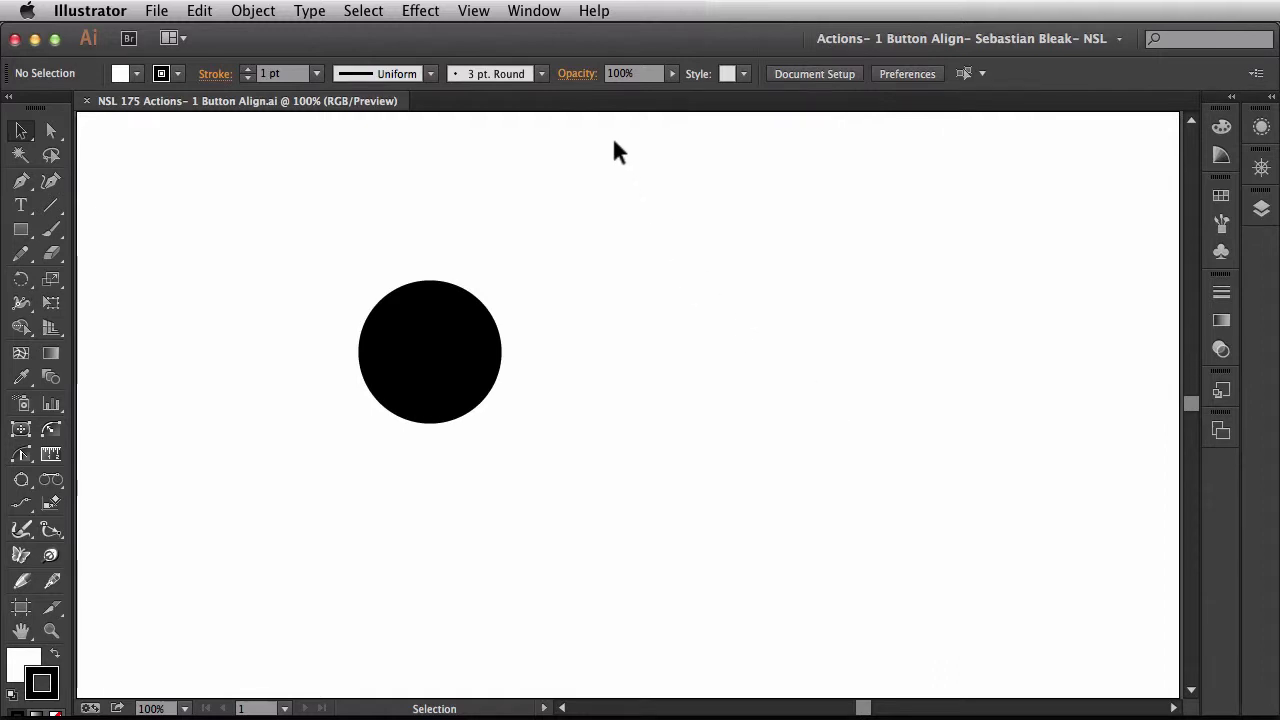
# - Show the Actions panel via Window > Actions and delete the Default Actions set to the trash
pyautogui.click(534, 11)
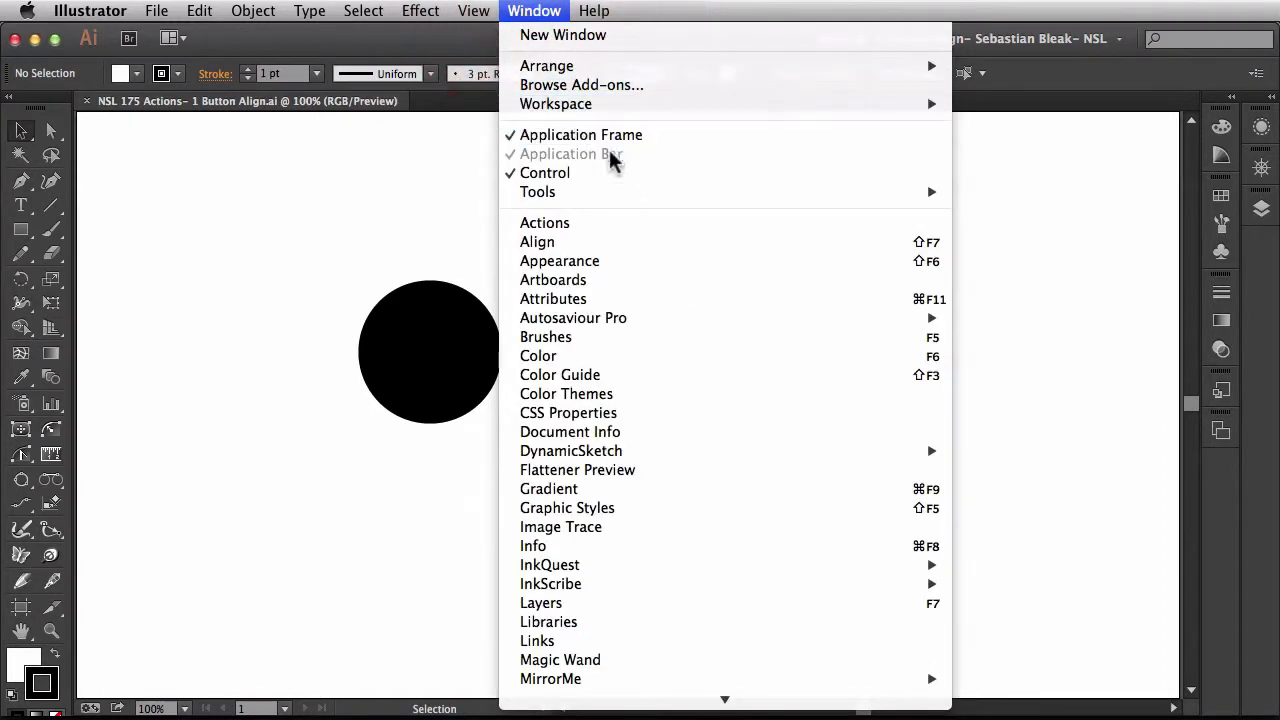
pyautogui.click(645, 224)
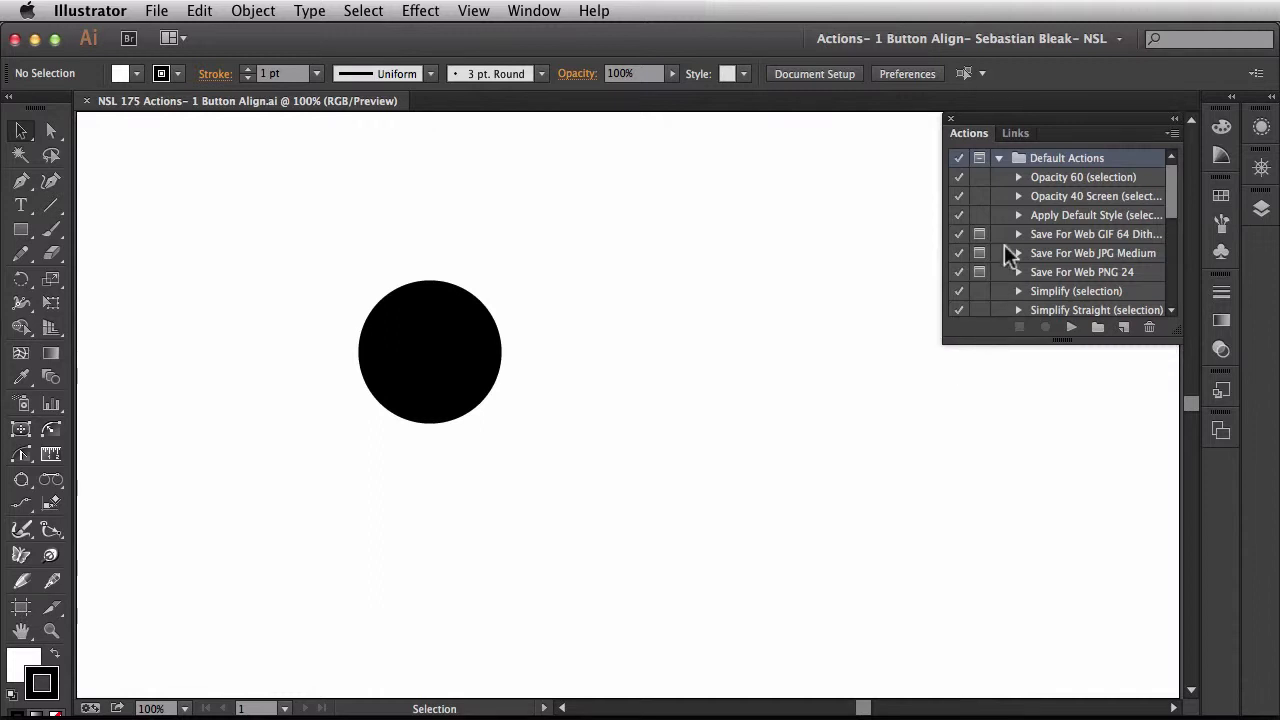
pyautogui.click(999, 158)
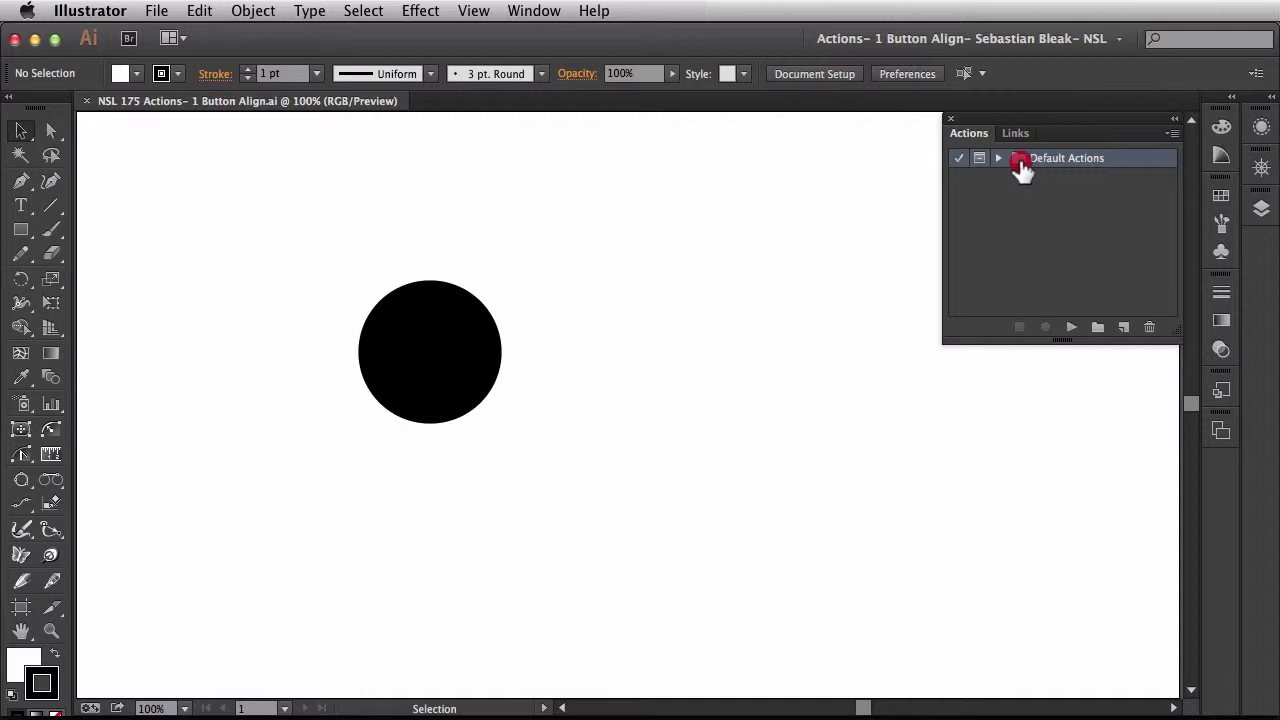
pyautogui.moveTo(1022, 160); pyautogui.dragTo(1147, 326)
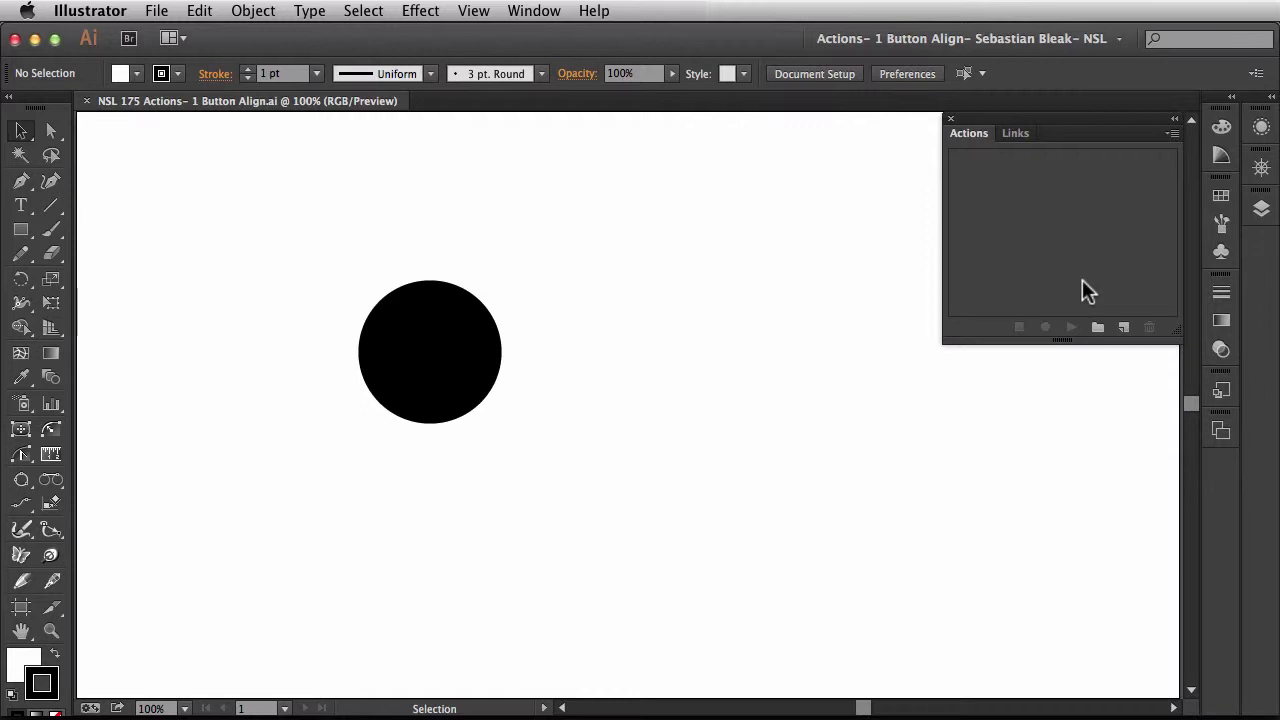
pyautogui.click(1173, 133)
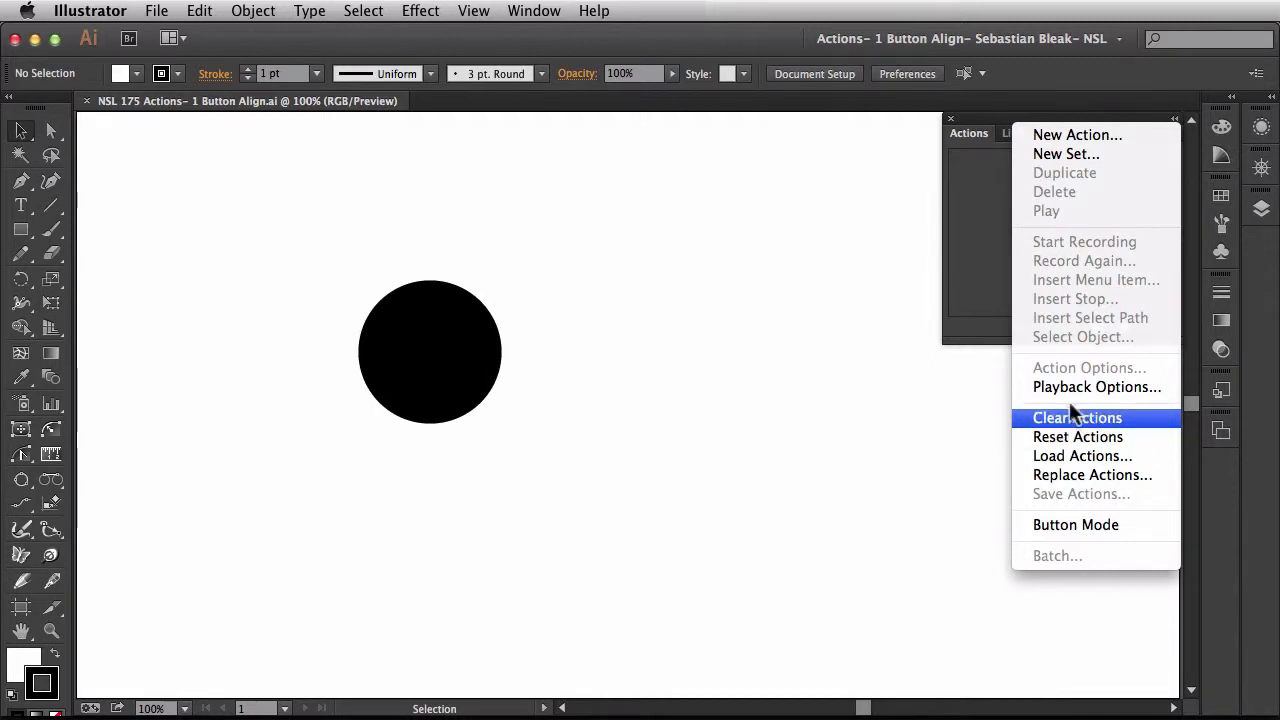
pyautogui.click(1059, 245)
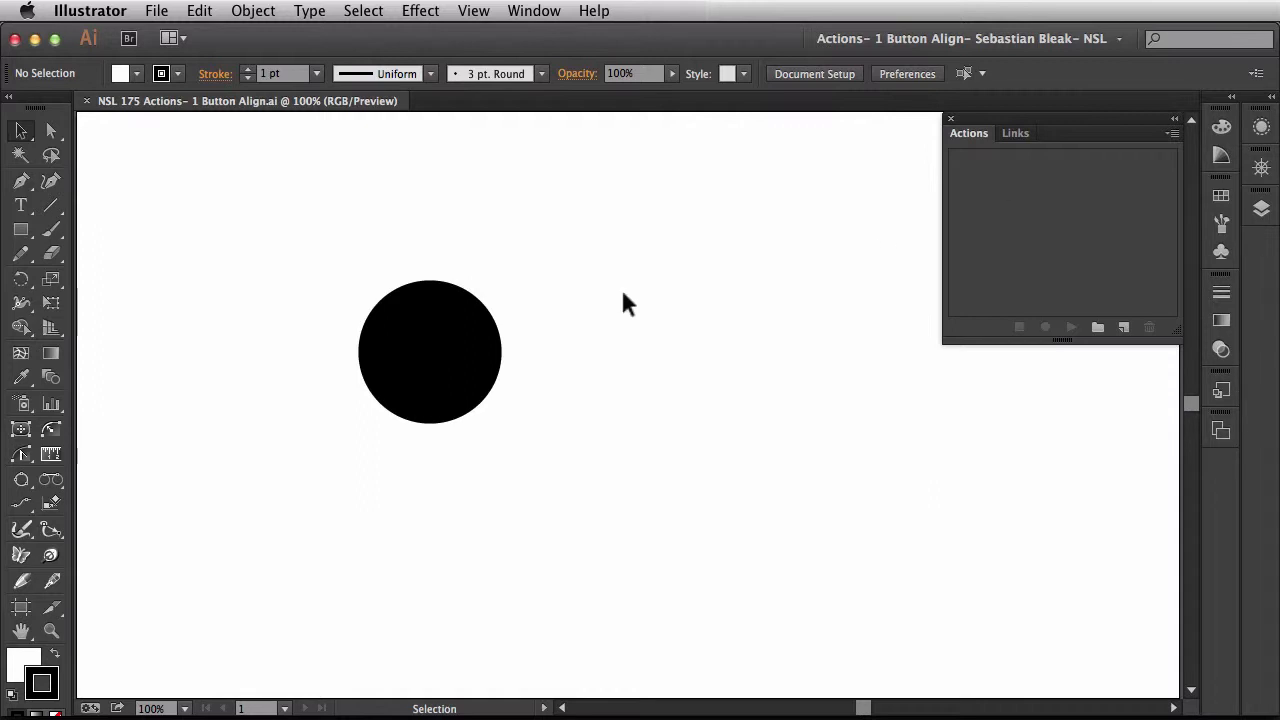
# - Select the black circle and create a new action set named Align
pyautogui.moveTo(548, 412); pyautogui.dragTo(440, 340)
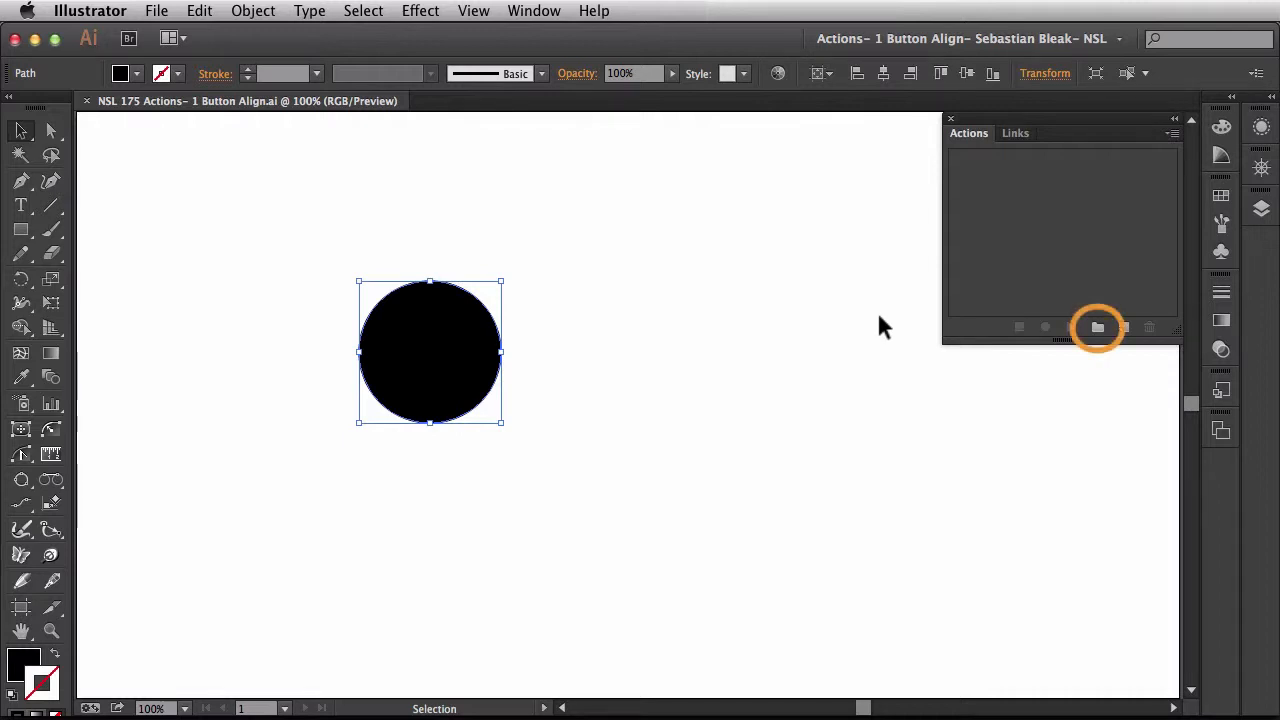
pyautogui.click(1097, 328)
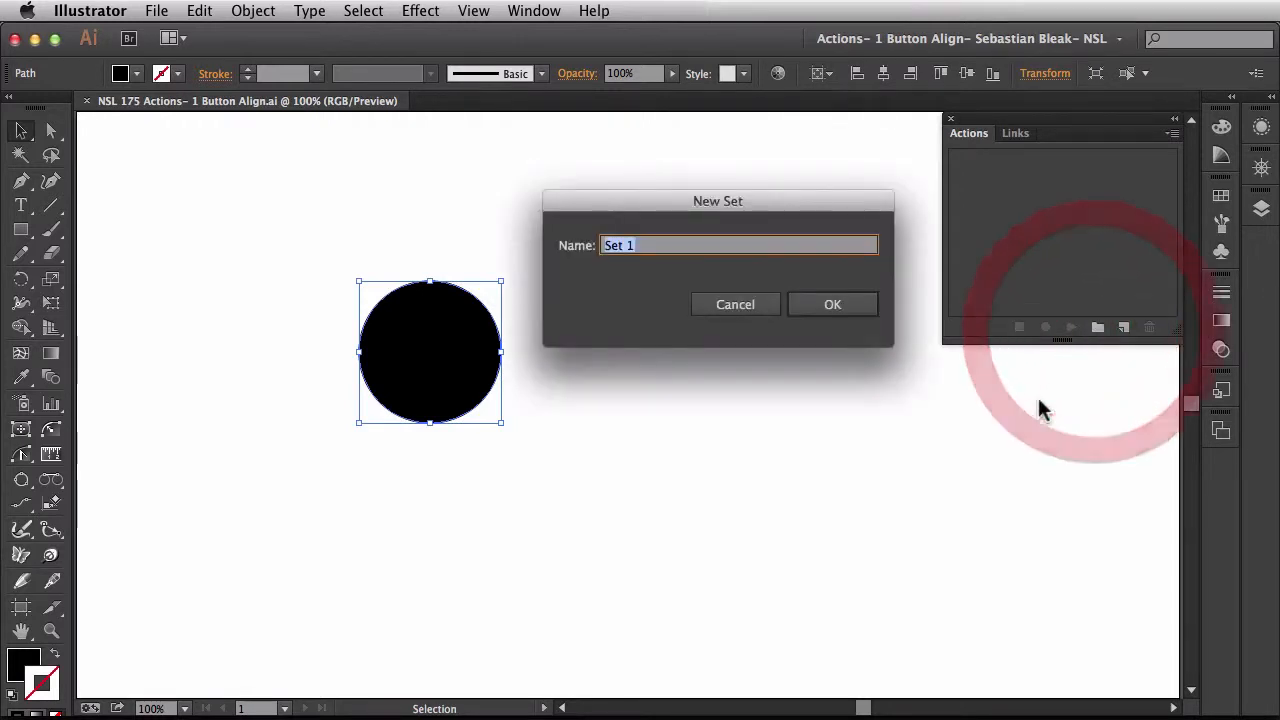
pyautogui.write('Al')
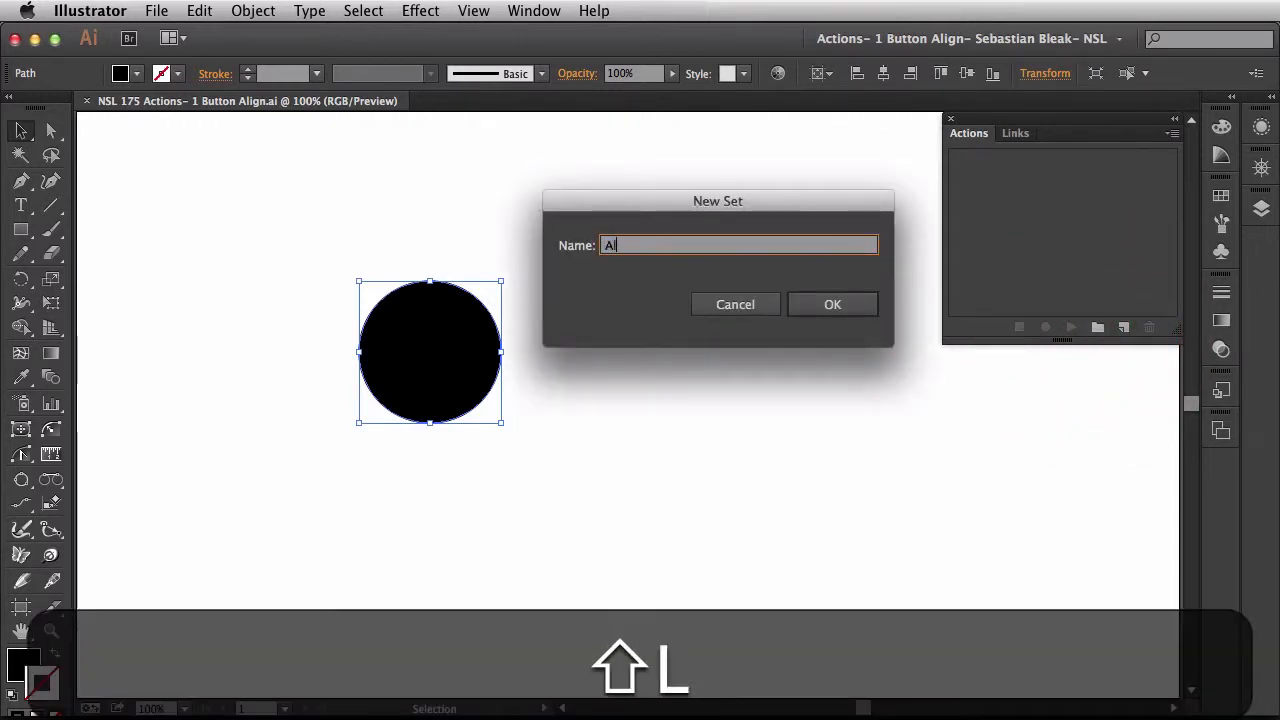
pyautogui.write('ign')
pyautogui.press('Return')
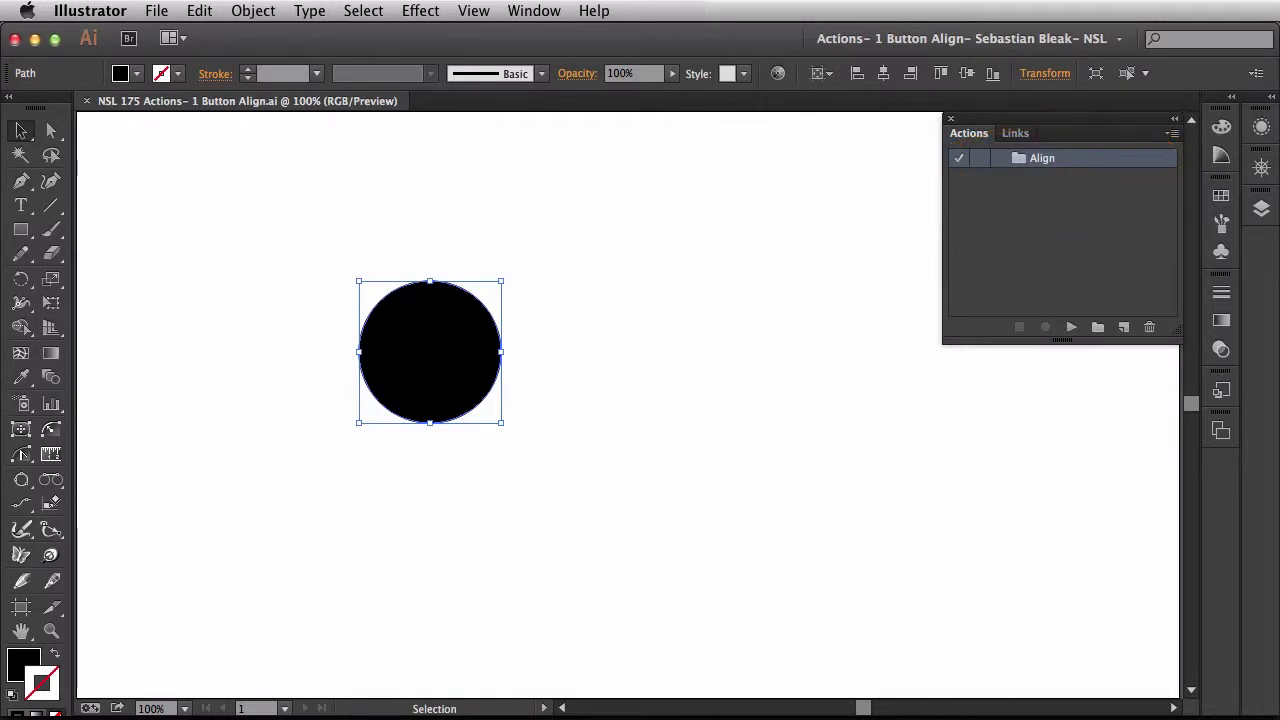
# - Create a new action Left in the Align set with function key F1 and colour Blue
pyautogui.click(1122, 328)
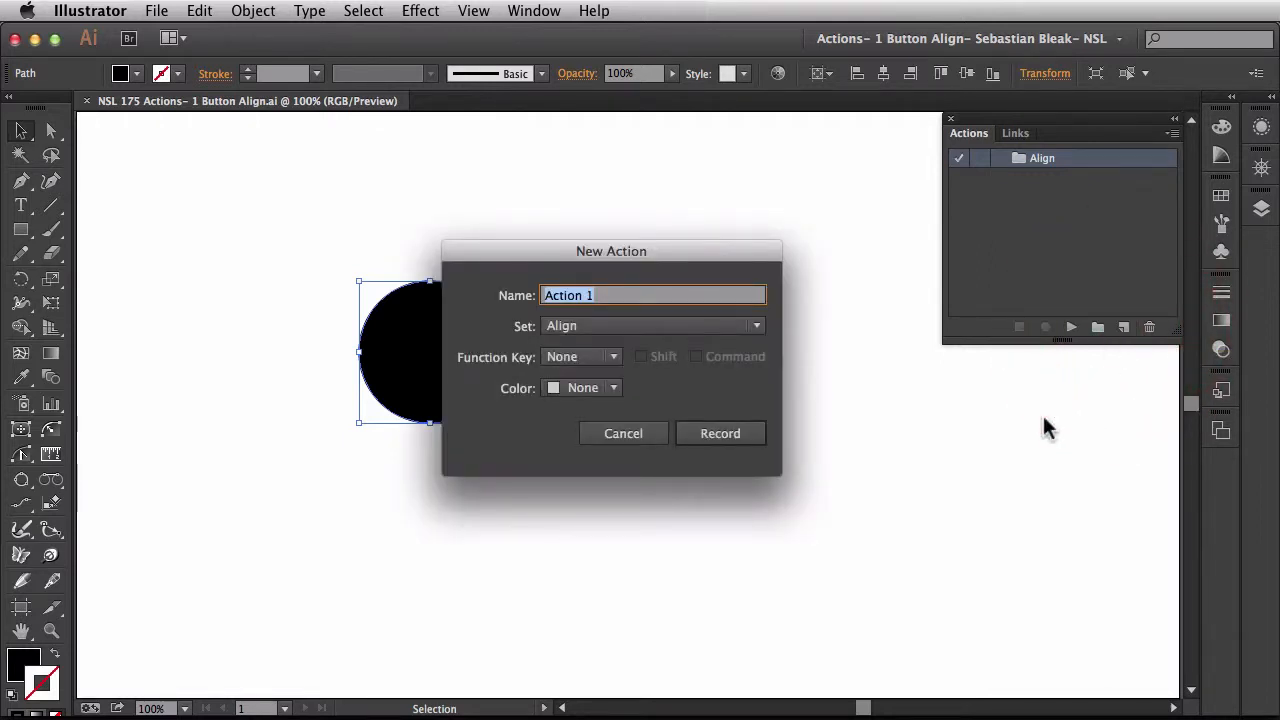
pyautogui.write('Left')
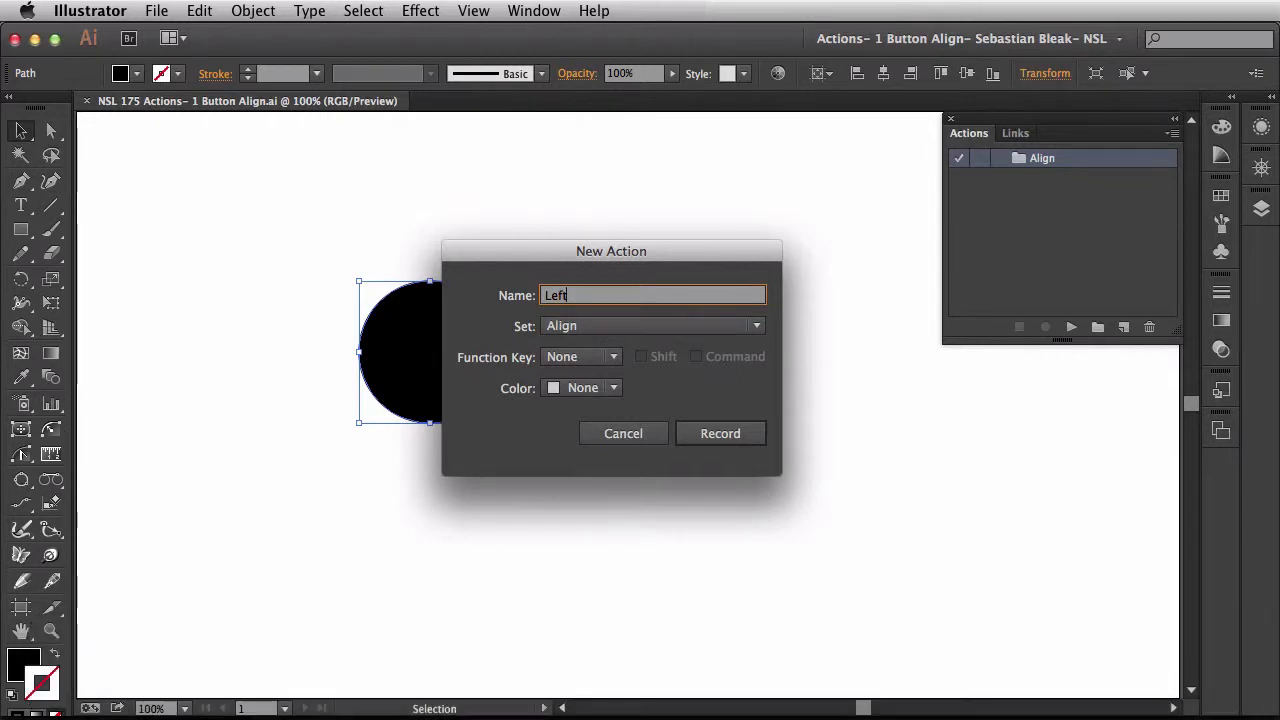
pyautogui.click(757, 323)
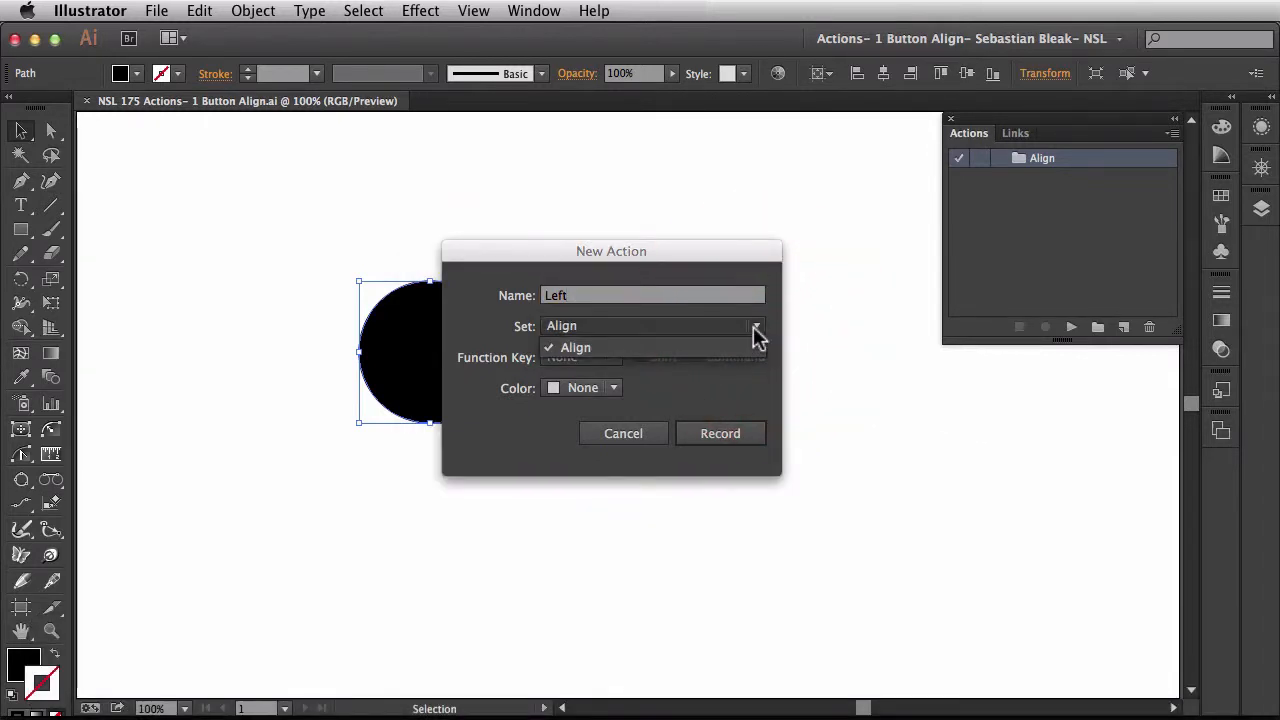
pyautogui.click(683, 376)
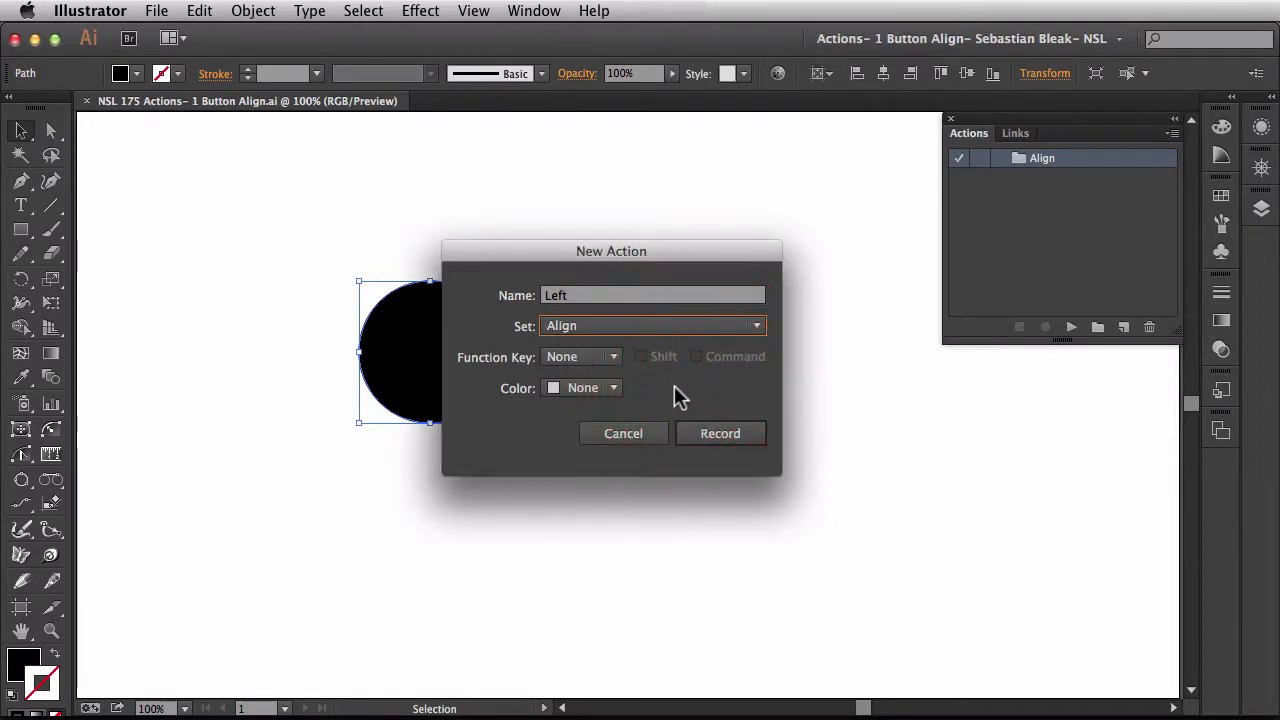
pyautogui.click(614, 358)
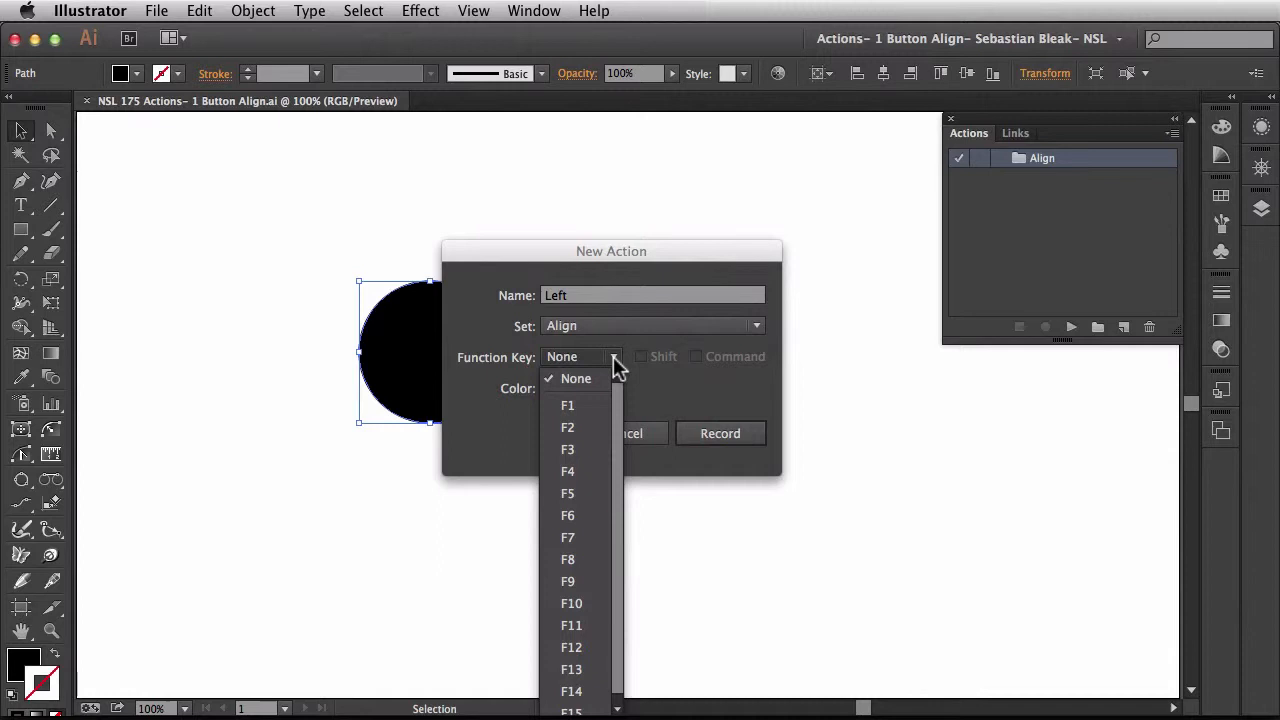
pyautogui.click(594, 407)
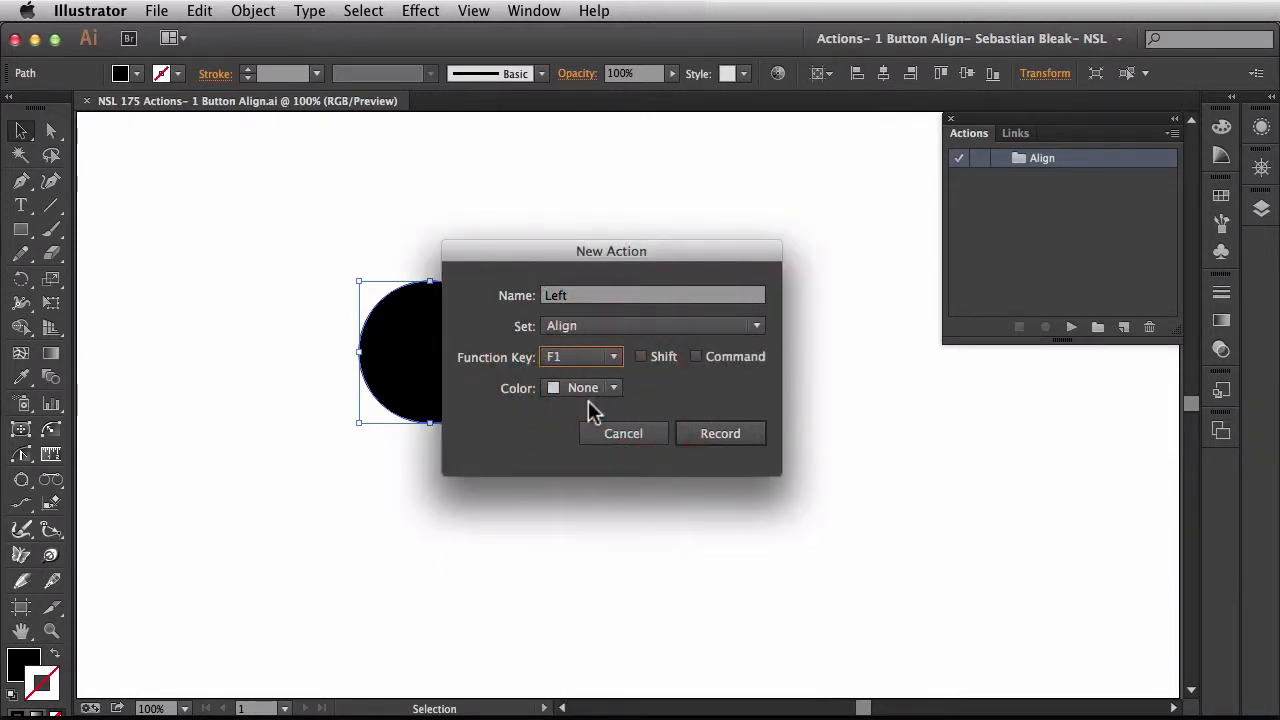
pyautogui.click(612, 388)
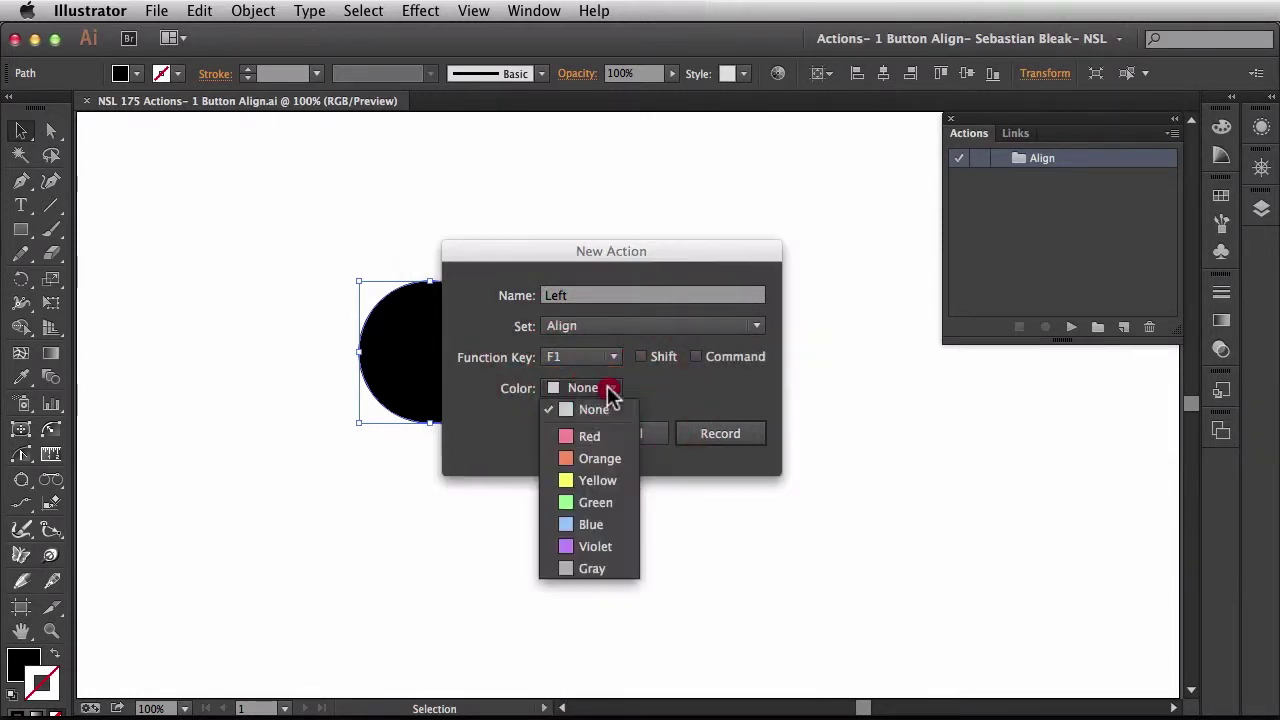
pyautogui.click(603, 522)
pyautogui.click(540, 443)
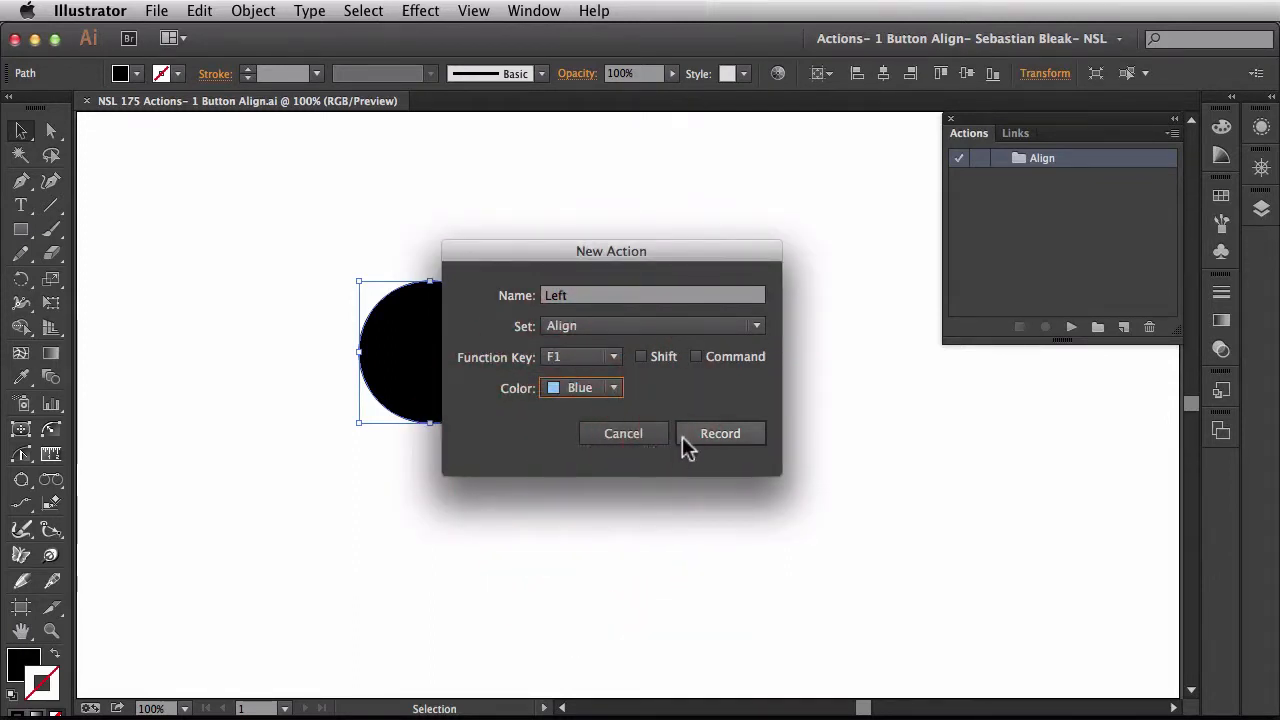
# - Record Horizontal Align Left on the circle into the Left action and stop recording
pyautogui.click(720, 433)
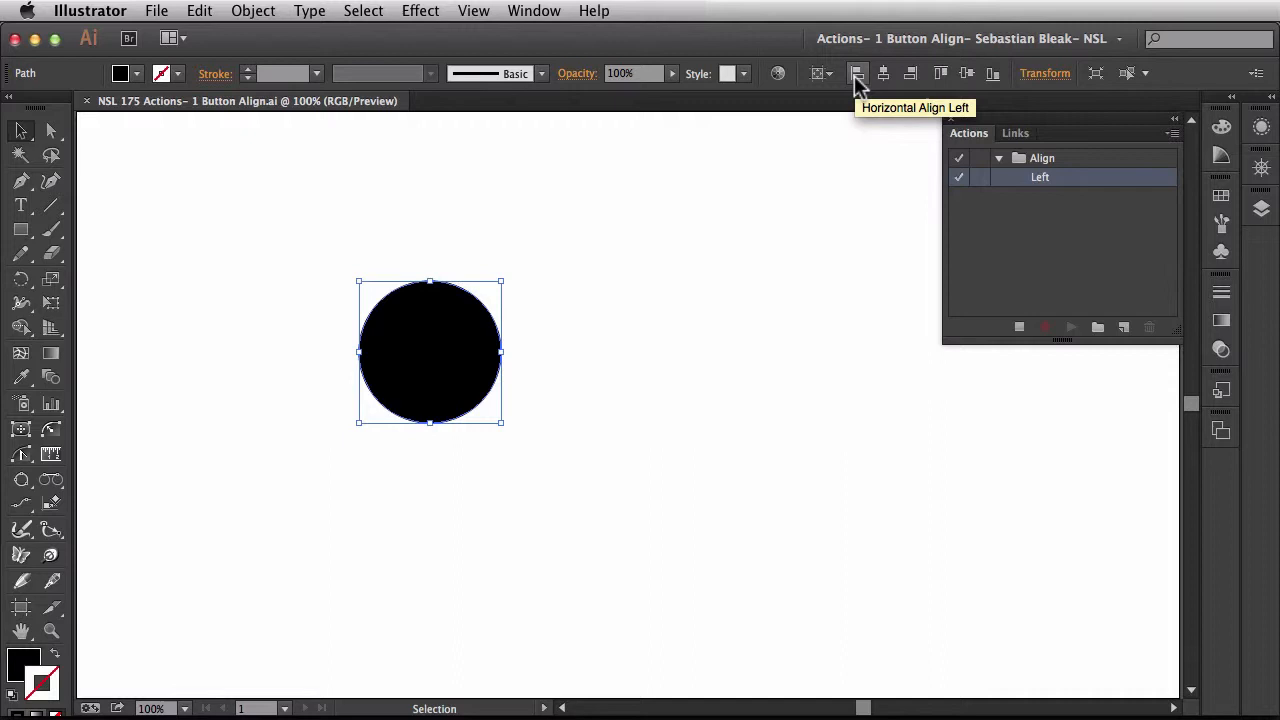
pyautogui.click(857, 75)
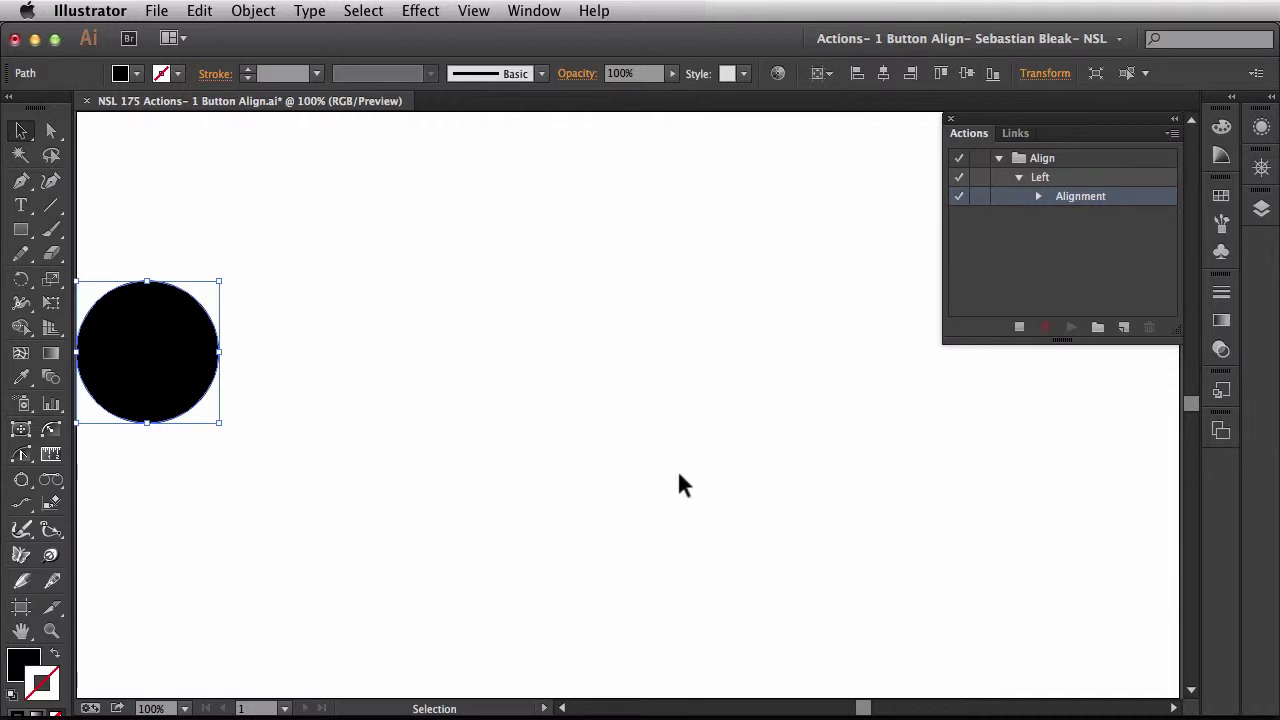
pyautogui.click(1019, 327)
# - Drag the circle toward the centre and replay Left with F1 to snap it back left
pyautogui.moveTo(170, 370); pyautogui.dragTo(666, 312)
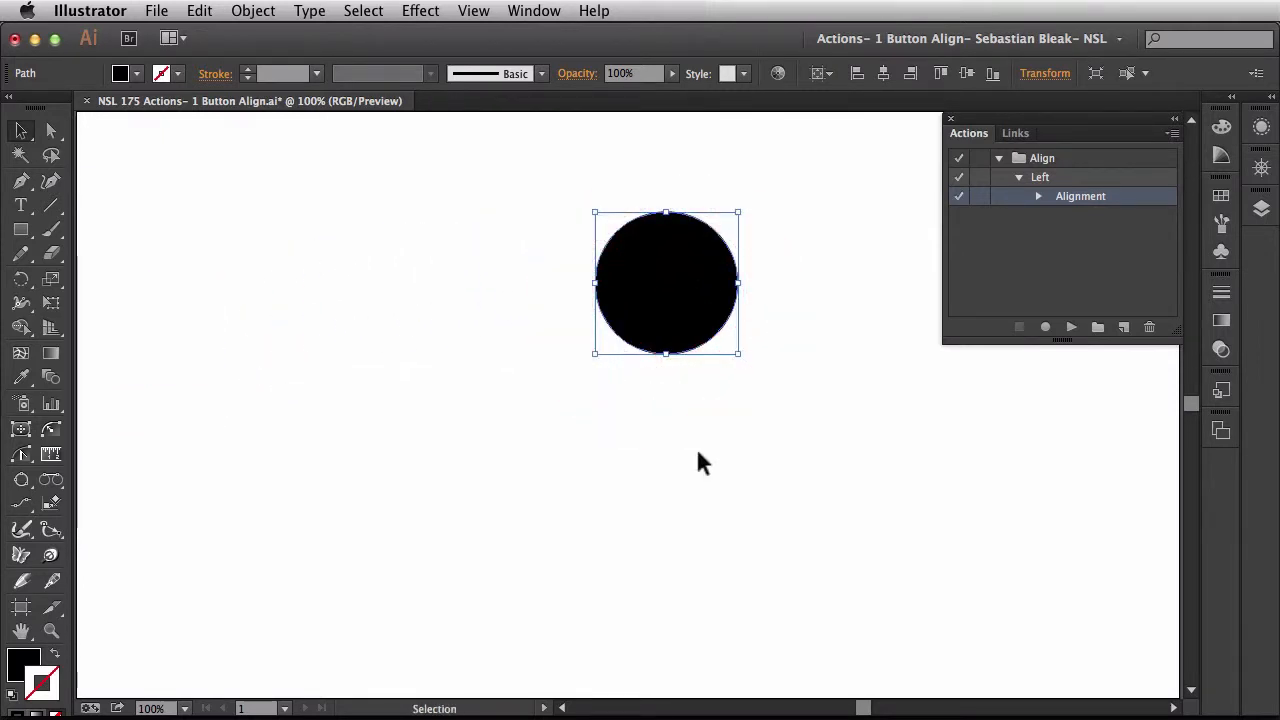
pyautogui.press('F1')
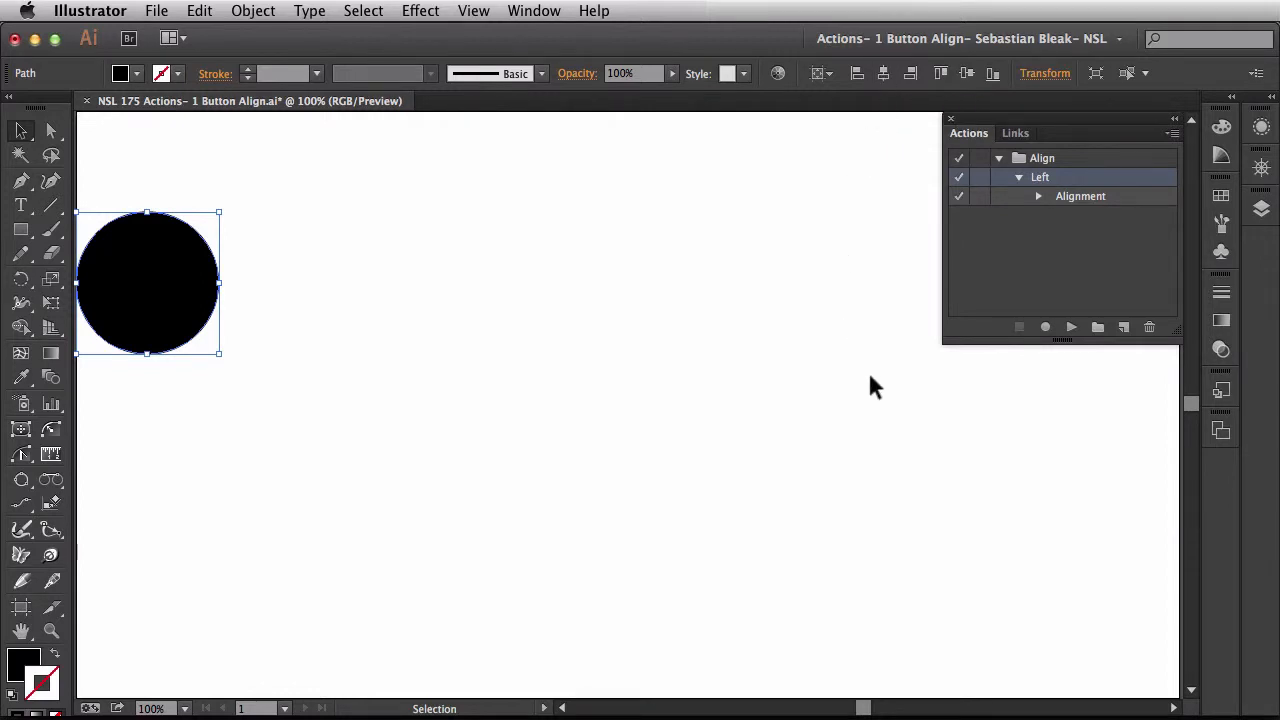
# - Create a Center action with function key F2 and colour Blue and start recording it
pyautogui.click(1123, 327)
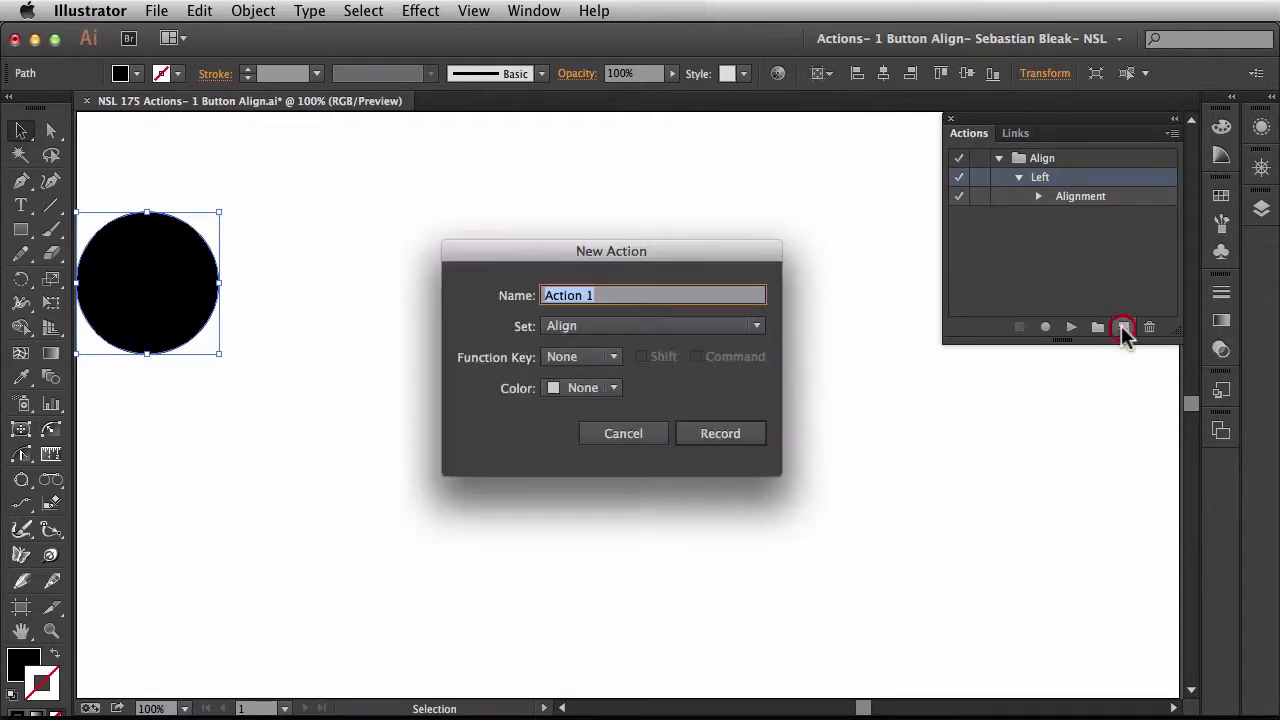
pyautogui.write('C')
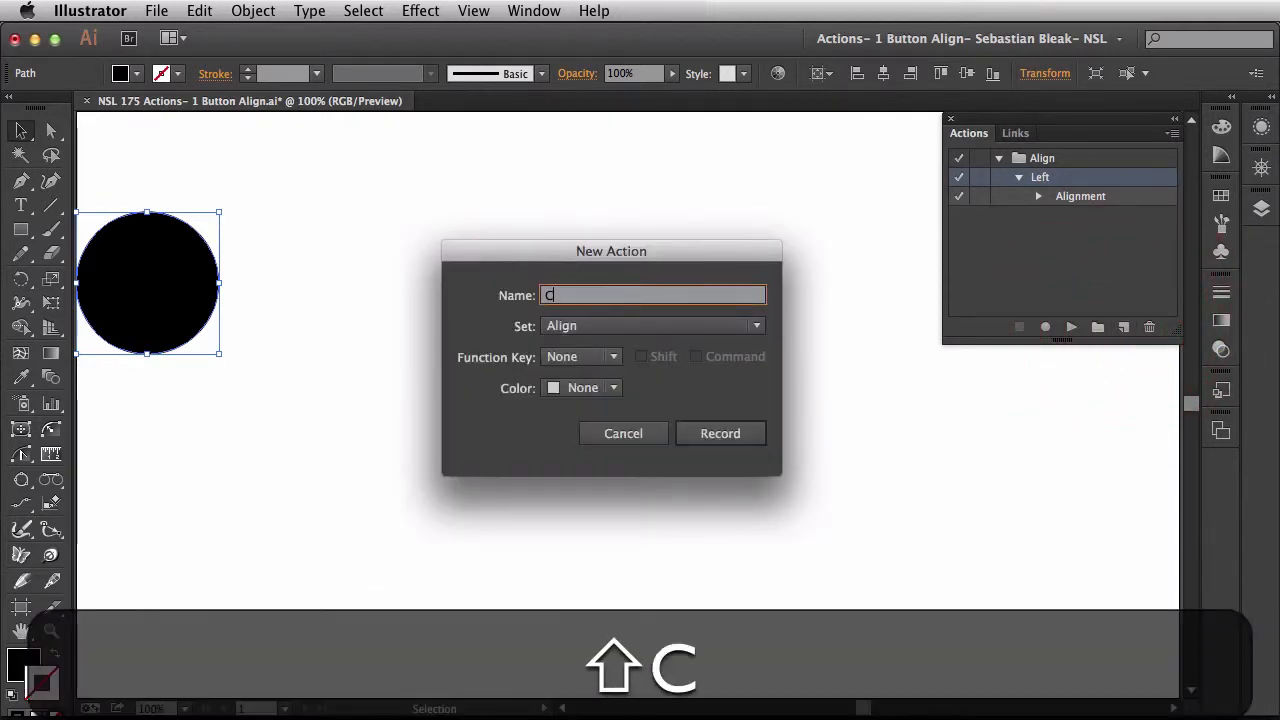
pyautogui.write('enter')
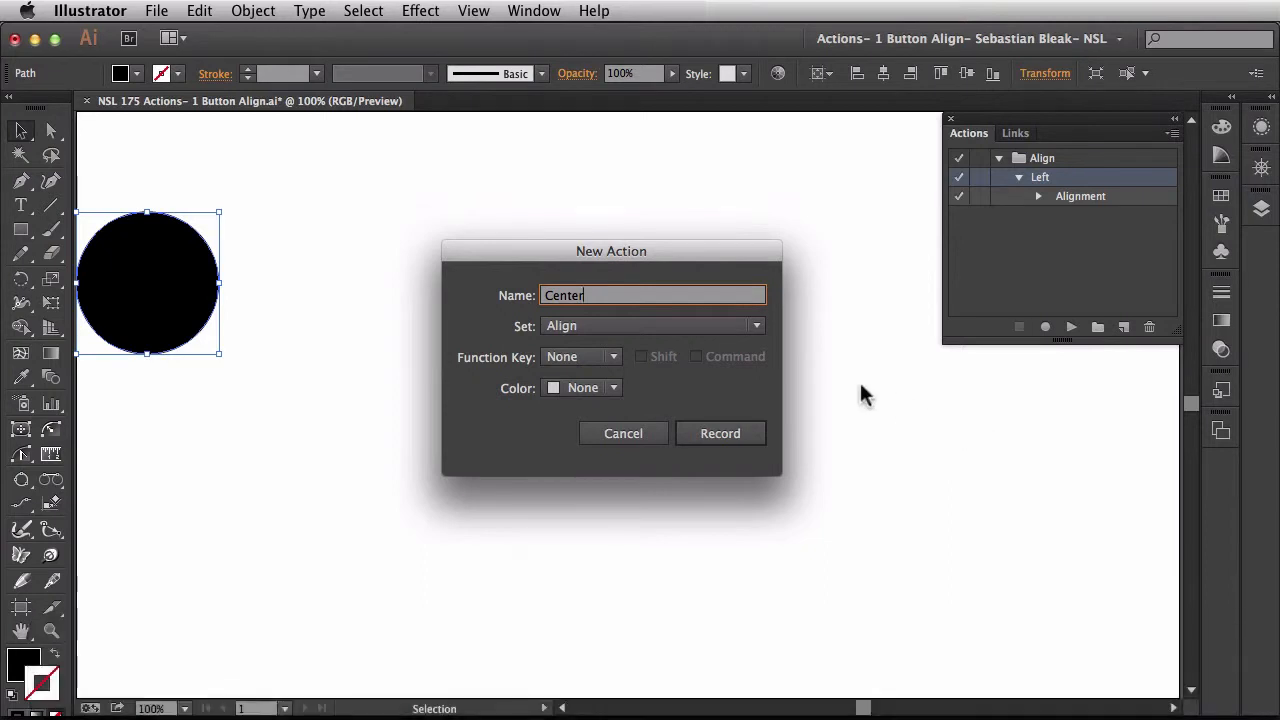
pyautogui.click(614, 357)
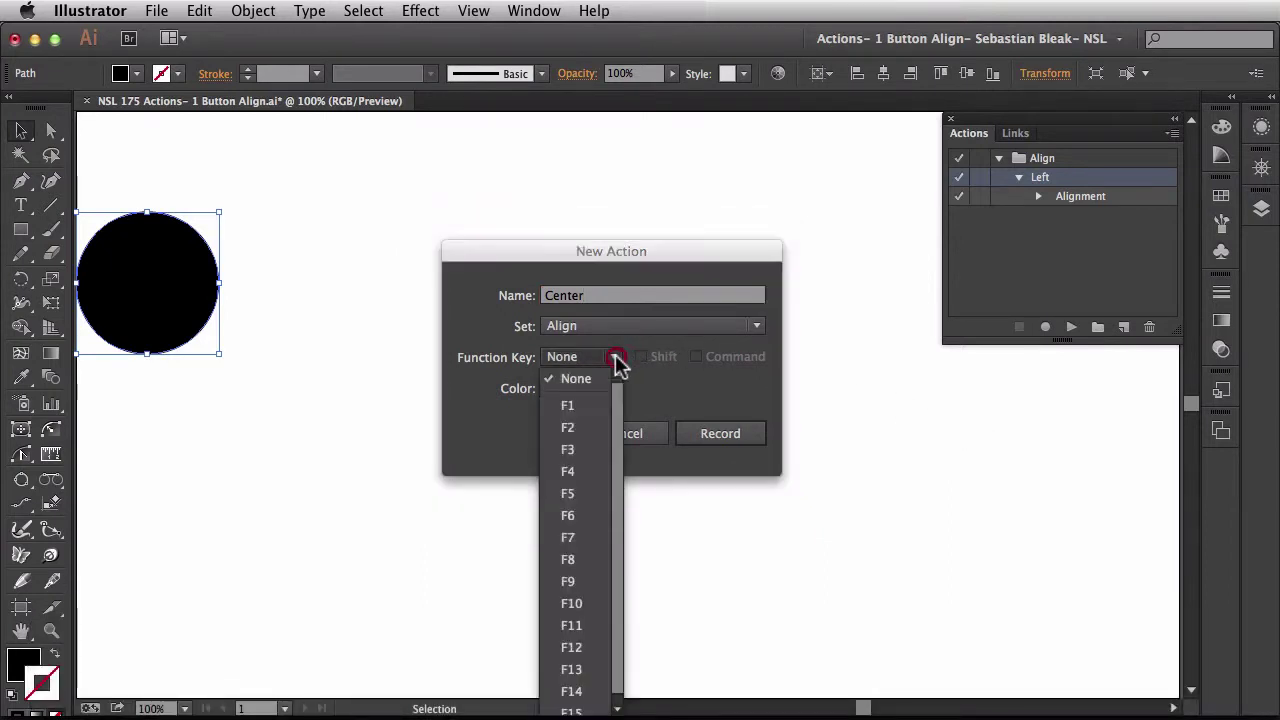
pyautogui.click(568, 427)
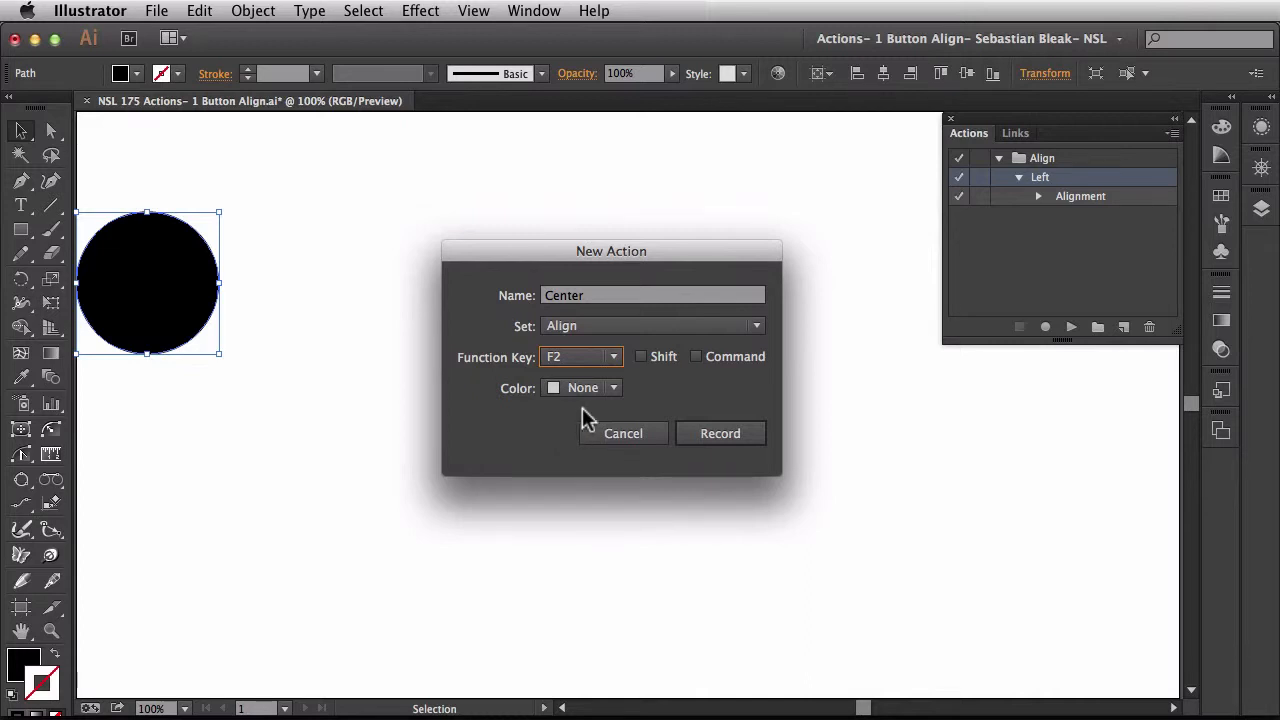
pyautogui.click(600, 388)
pyautogui.click(592, 527)
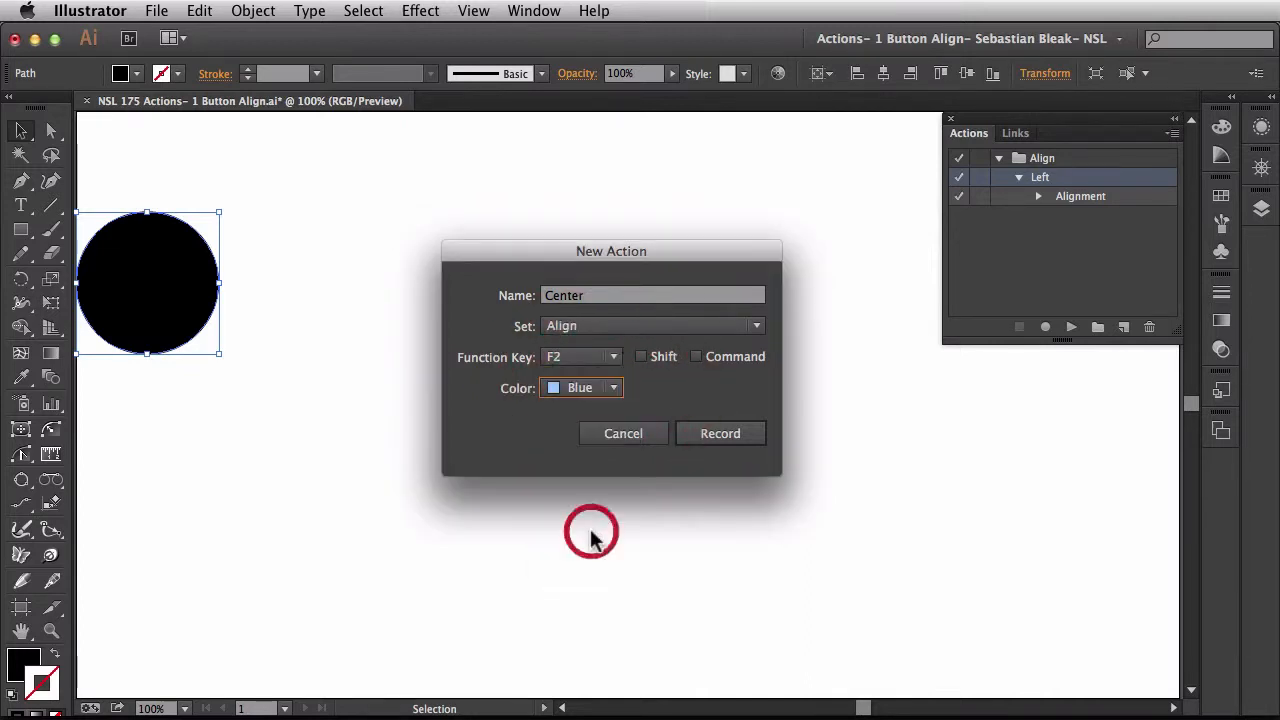
pyautogui.click(720, 433)
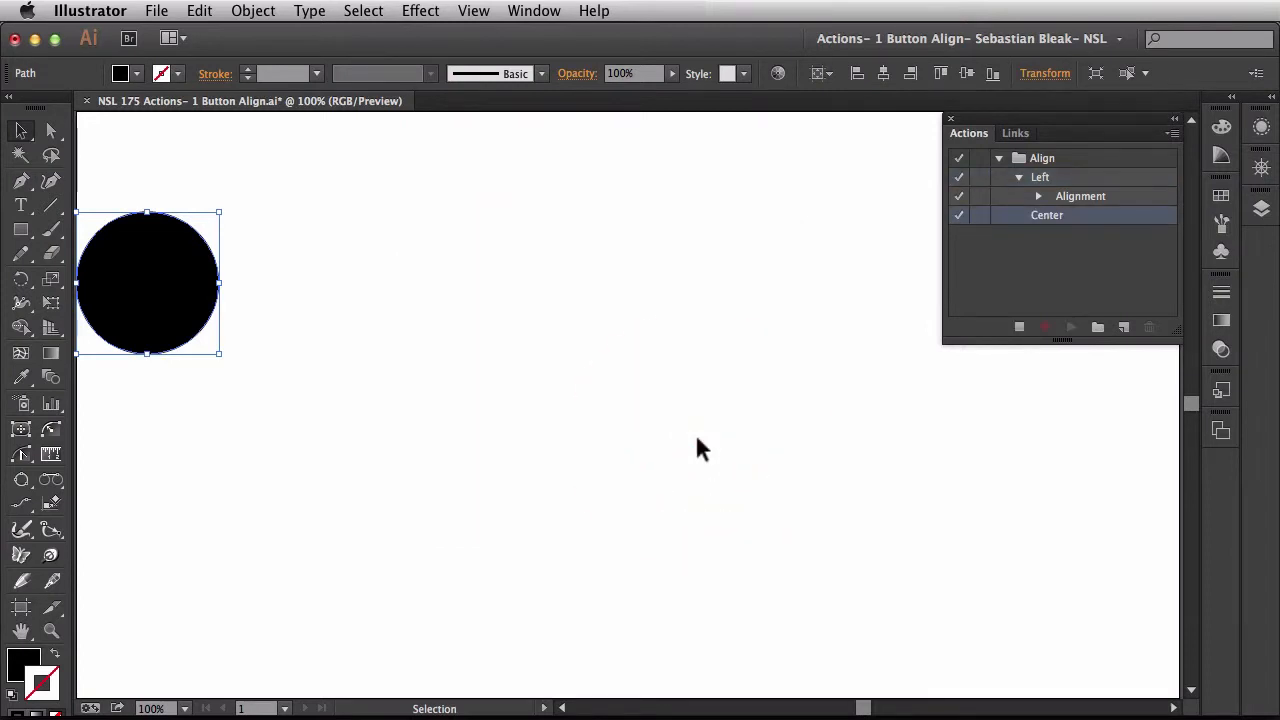
# - Record Horizontal Align Center on the circle into the Center action and stop recording
pyautogui.click(883, 73)
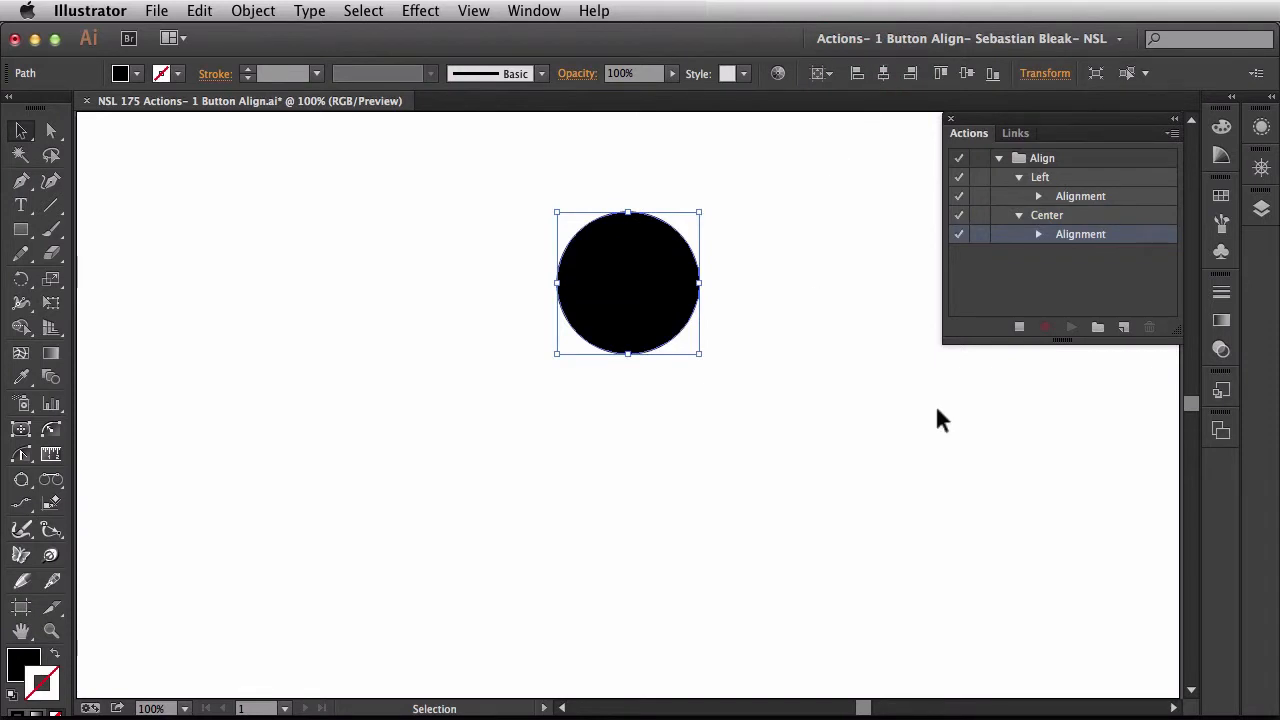
pyautogui.click(1019, 327)
pyautogui.press('F1')
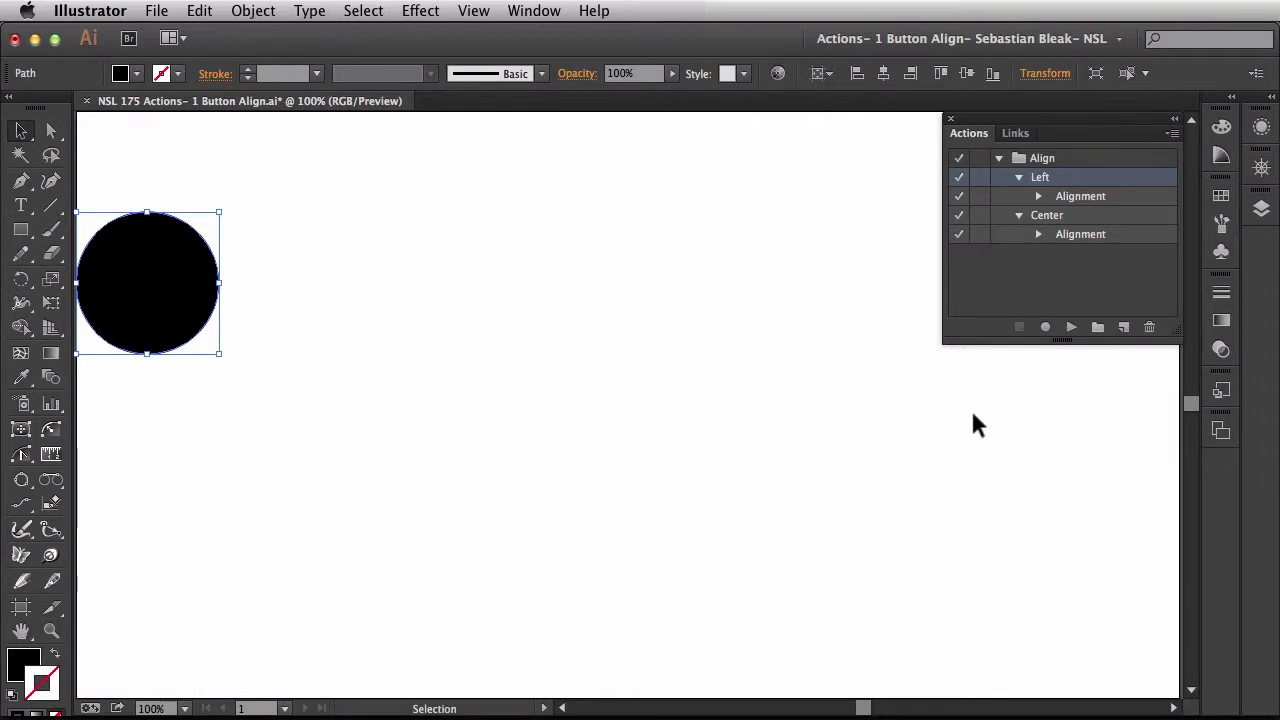
pyautogui.press('F2')
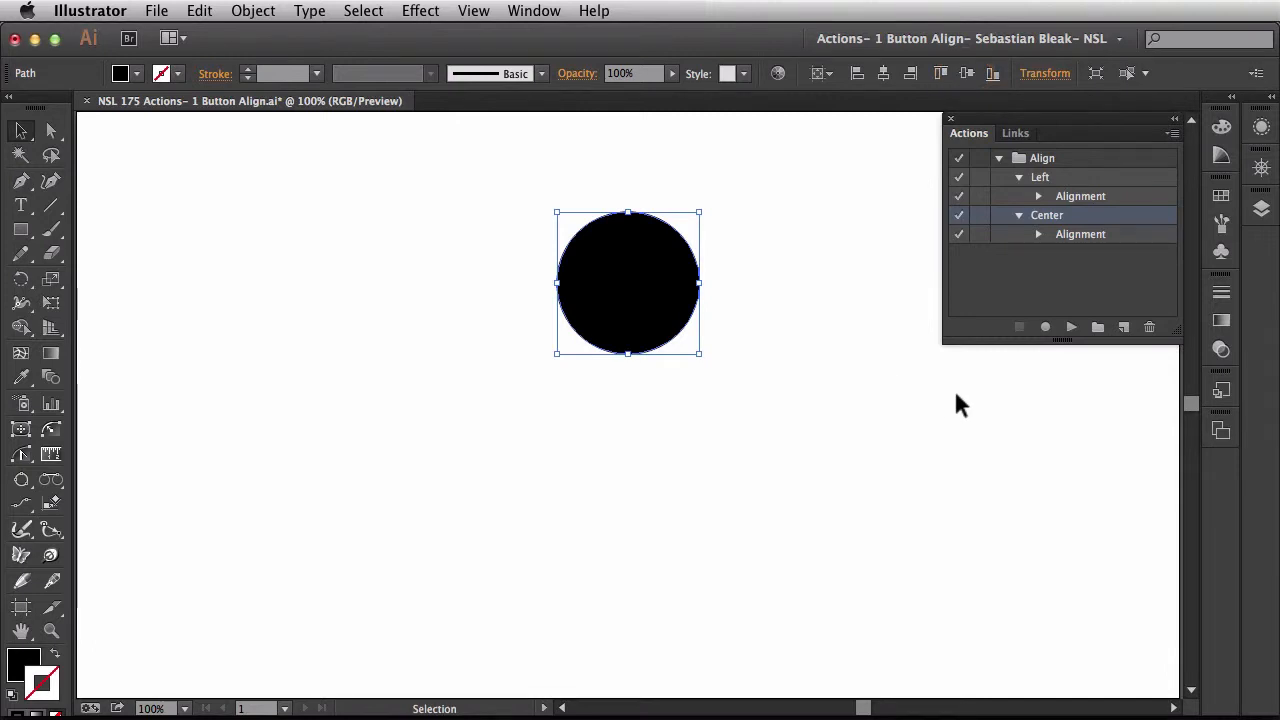
# - Create an H&V Center action with function key F3 and colour Blue and start recording it
pyautogui.click(1125, 329)
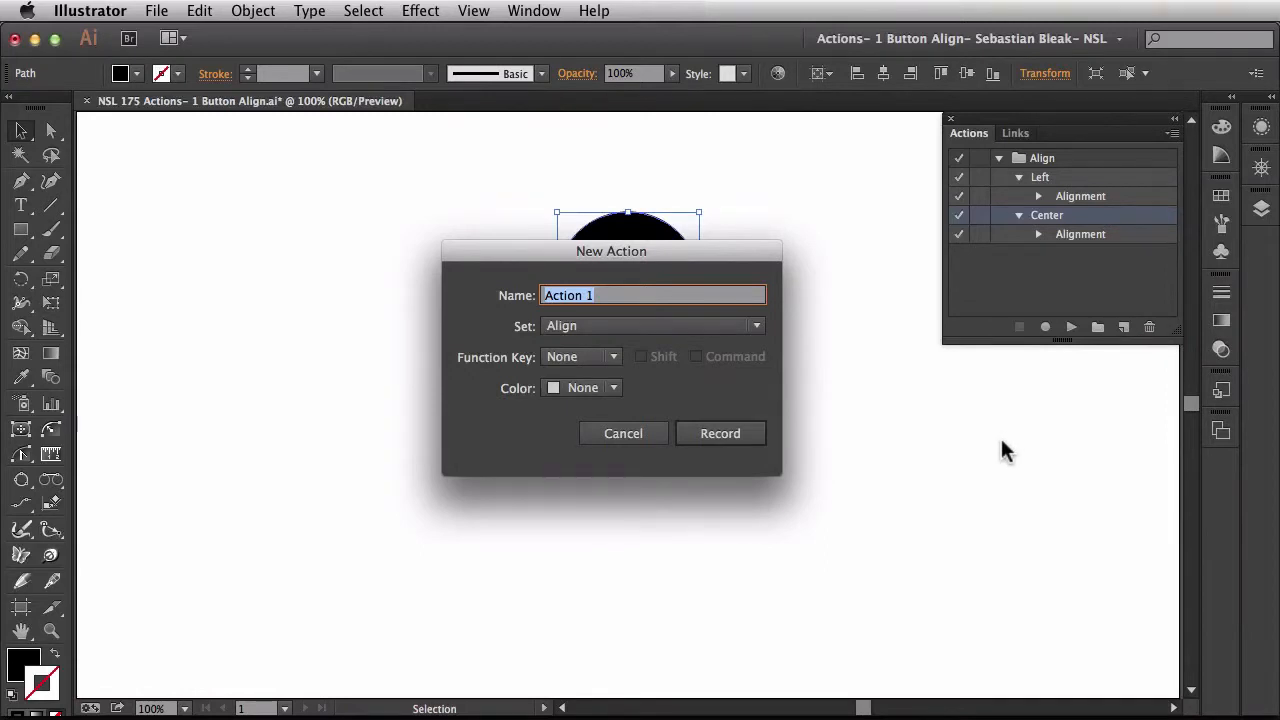
pyautogui.write('H&')
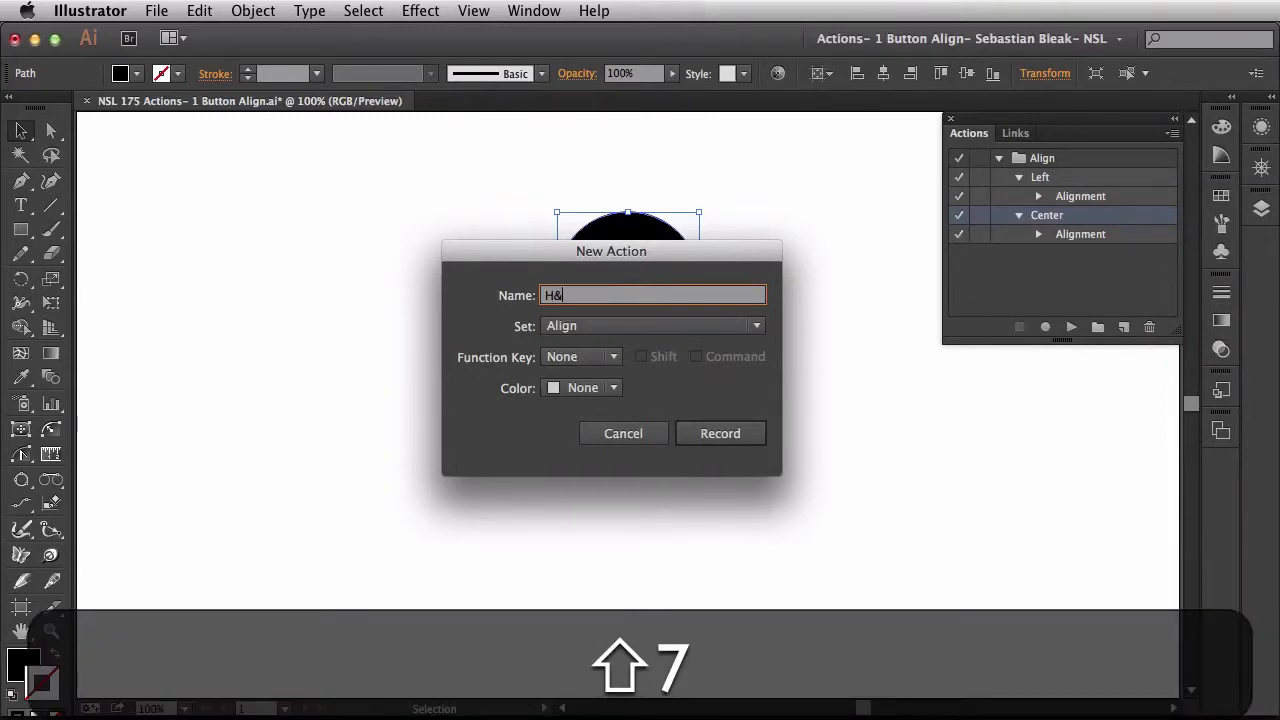
pyautogui.write('V Cent')
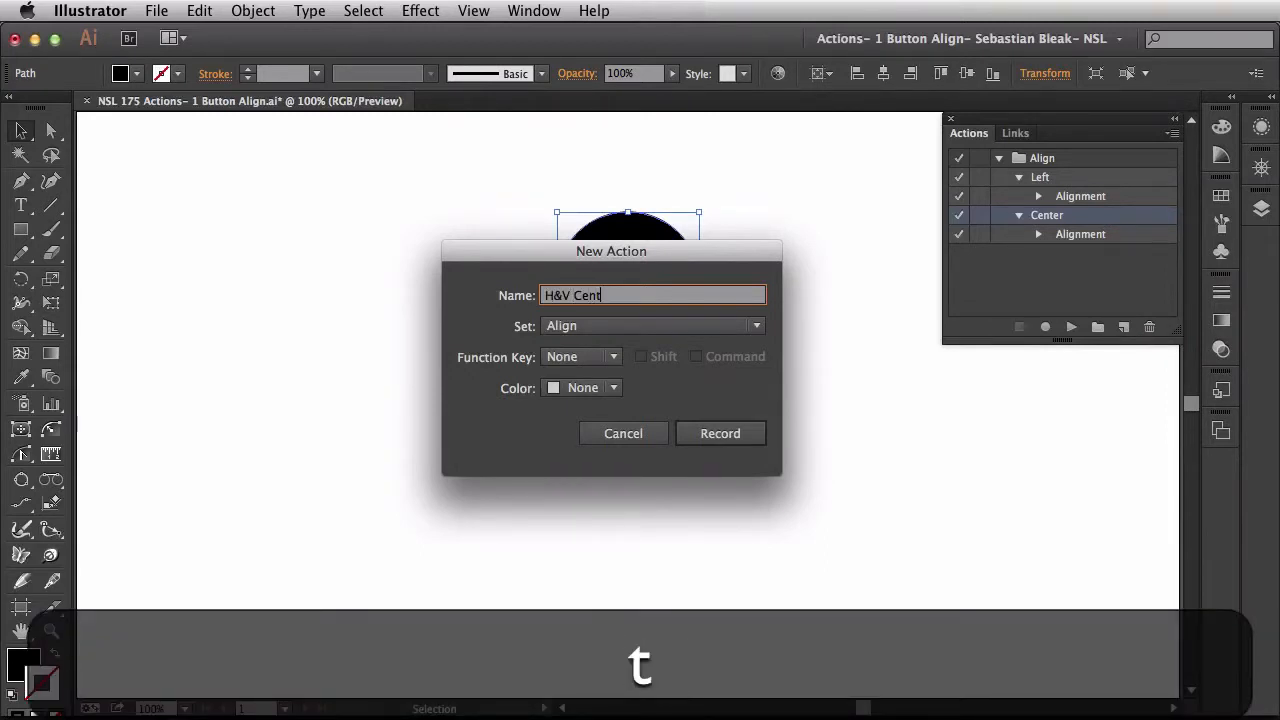
pyautogui.write('er')
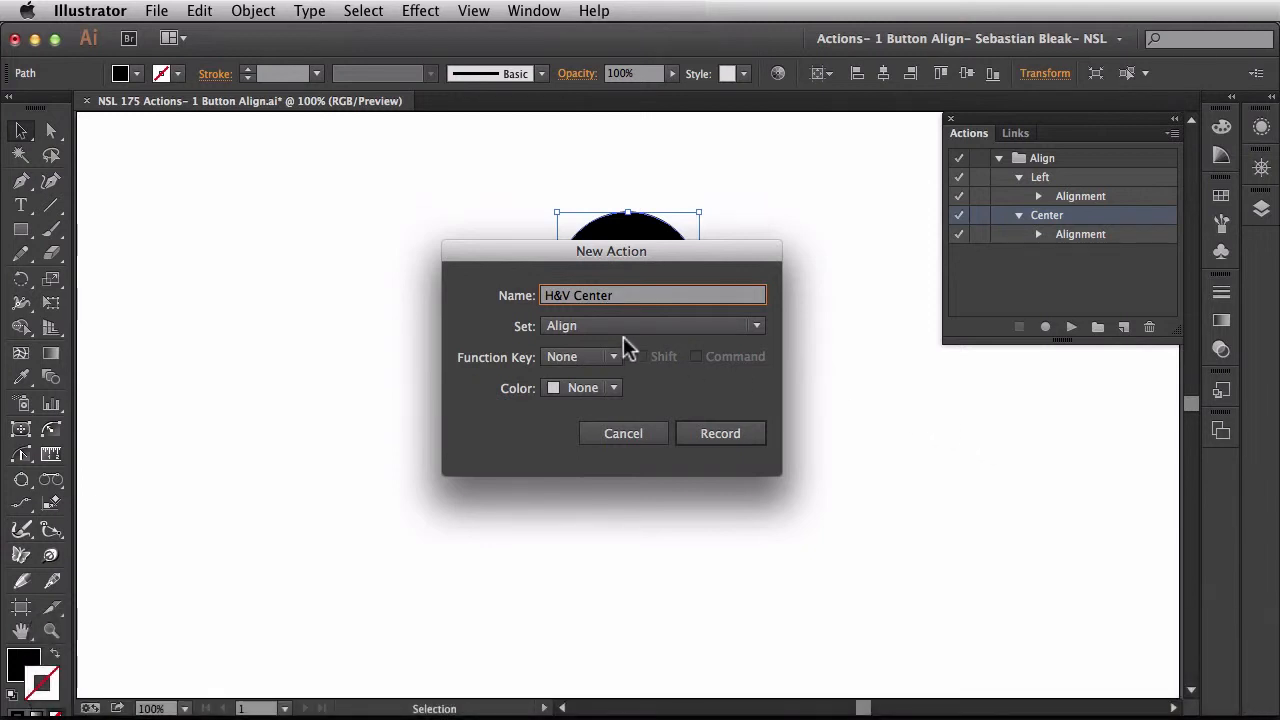
pyautogui.click(614, 357)
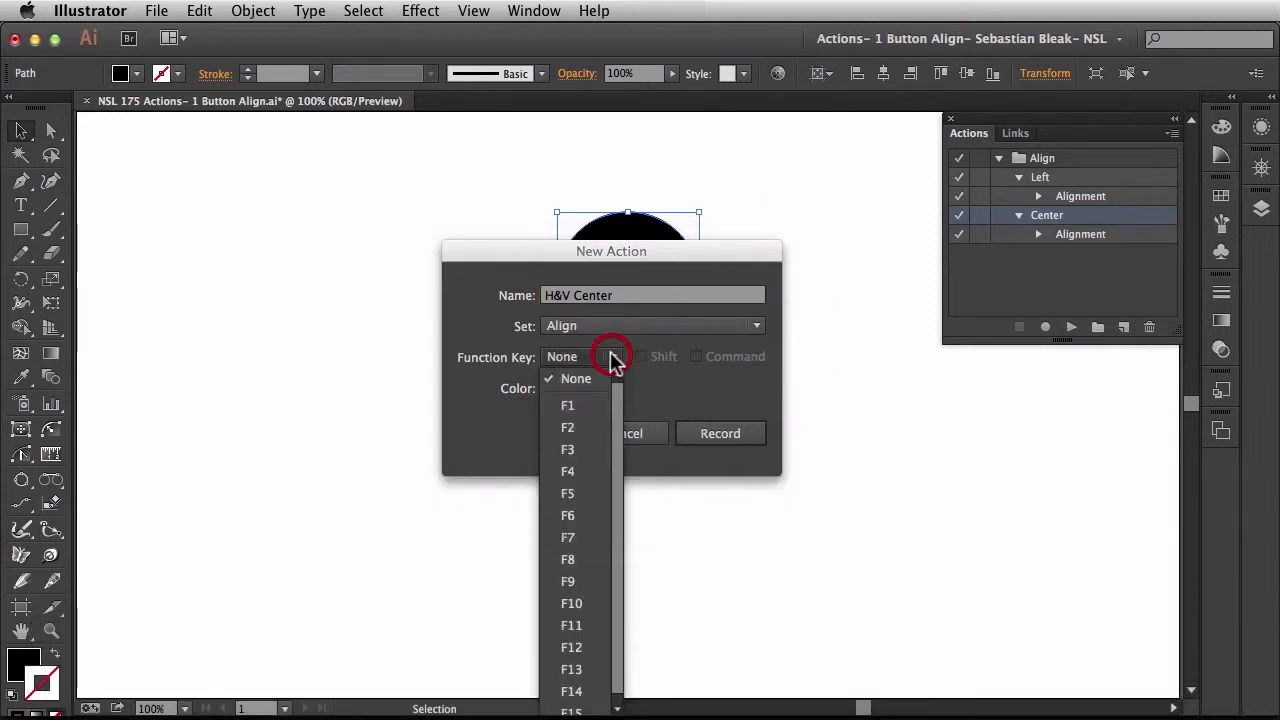
pyautogui.click(567, 449)
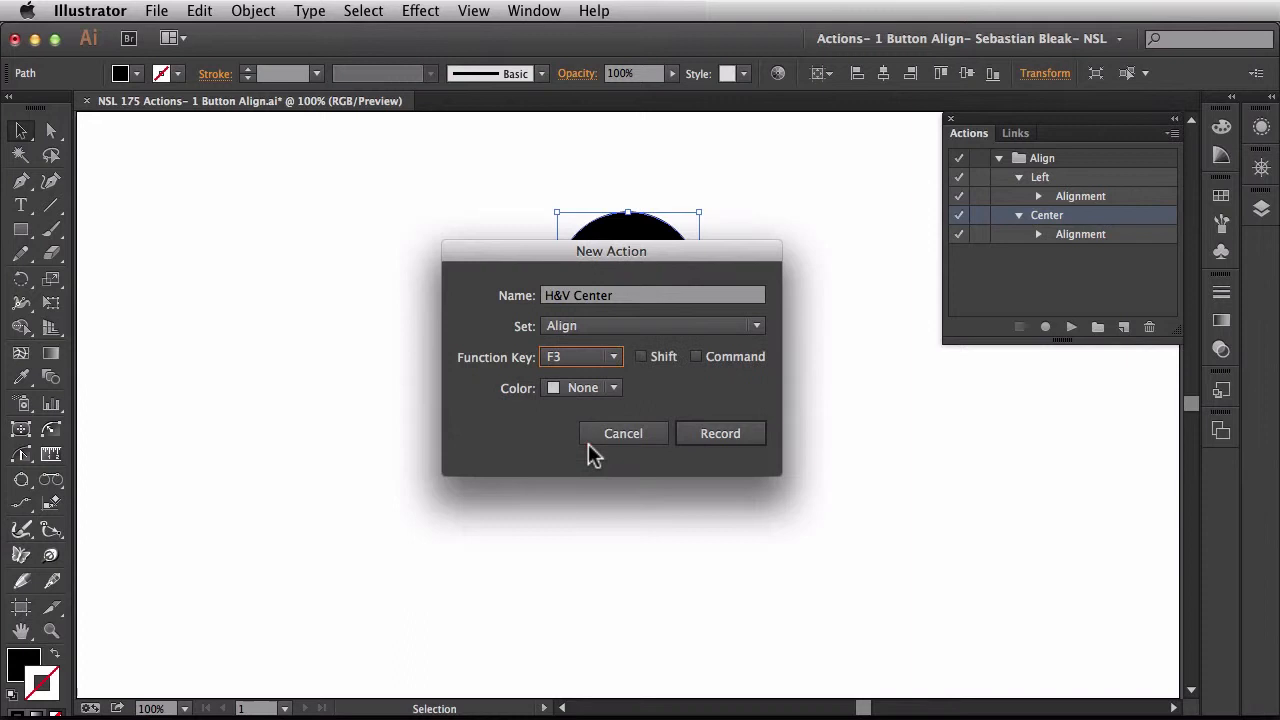
pyautogui.click(611, 388)
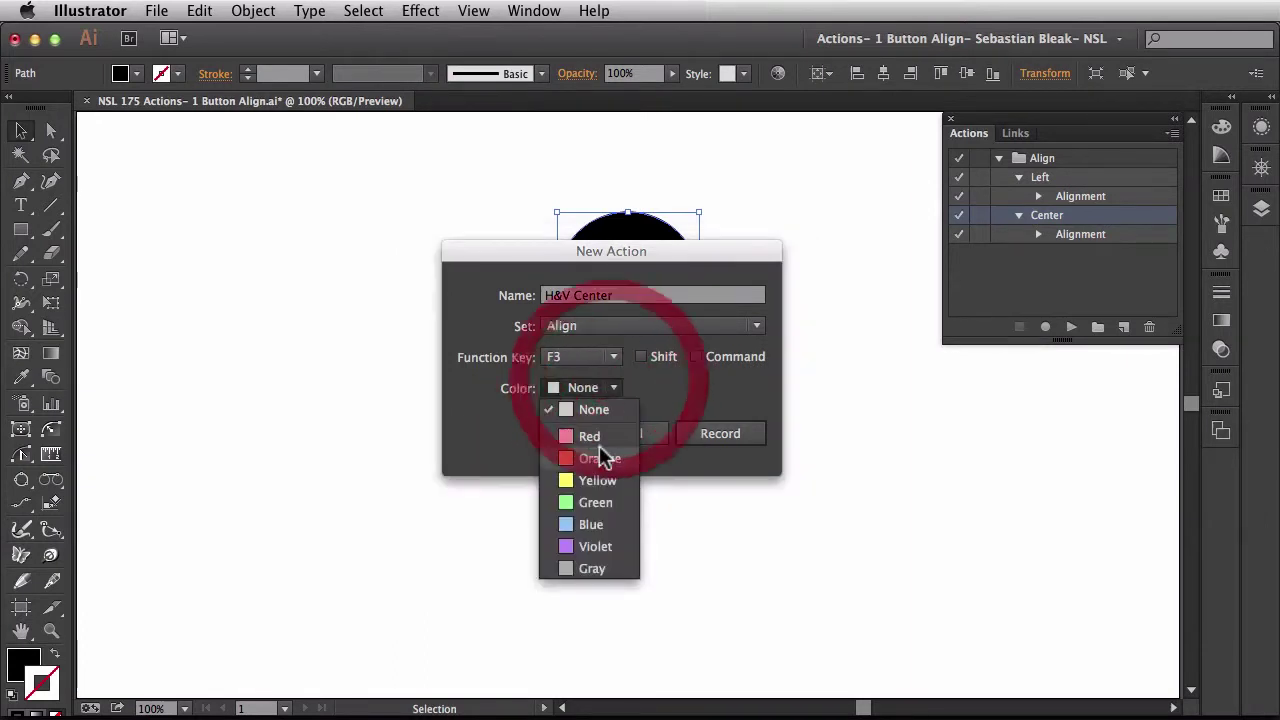
pyautogui.click(591, 524)
pyautogui.click(720, 433)
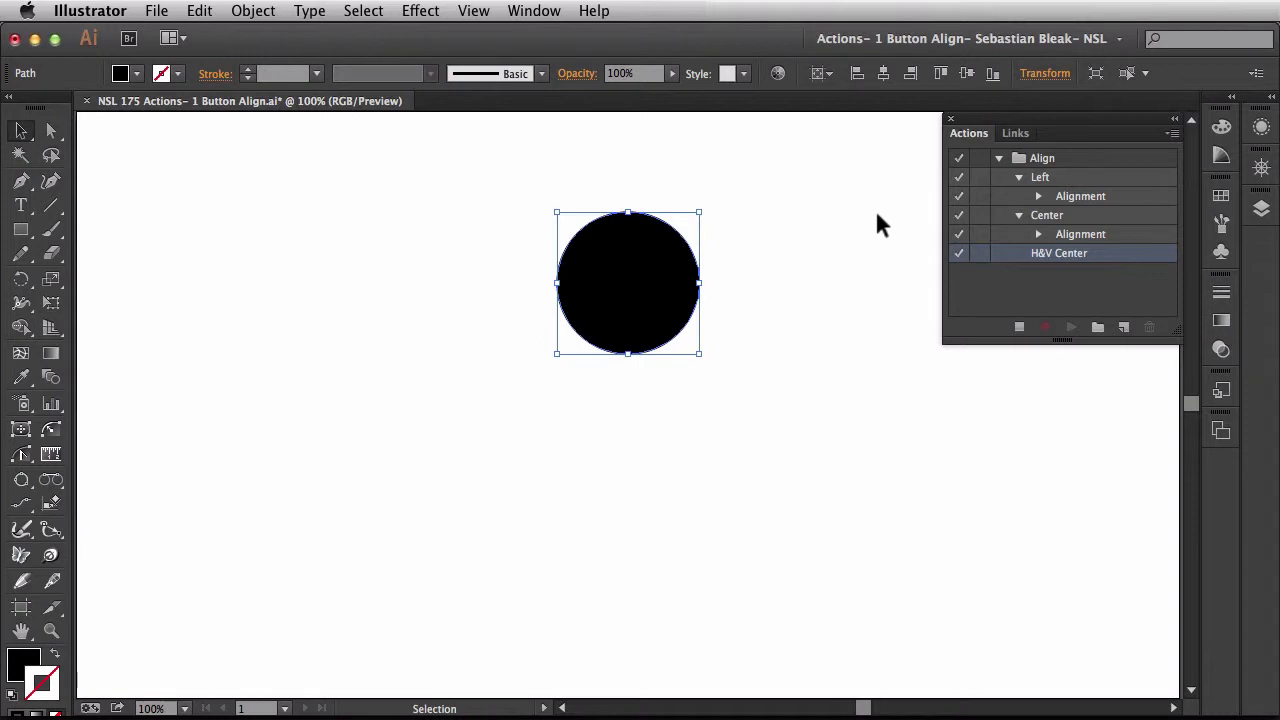
# - Record Horizontal and Vertical Align Center, stop, move the circle away and replay with F3
pyautogui.click(884, 74)
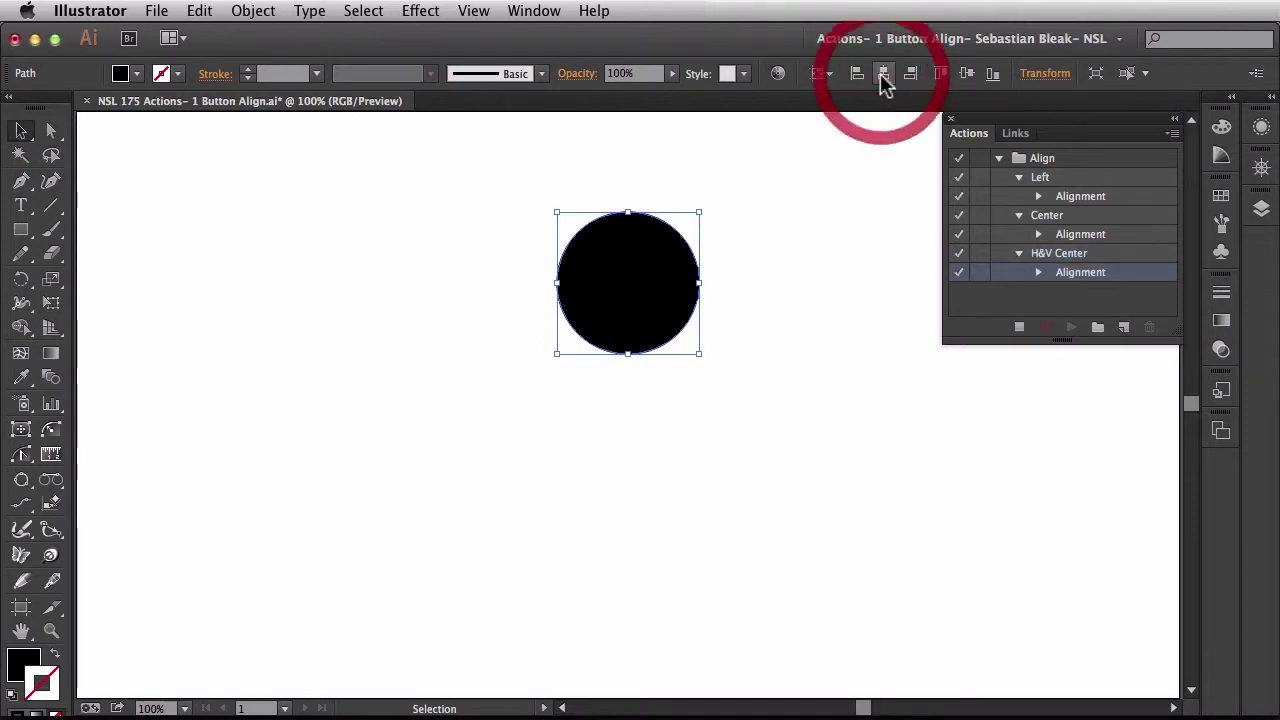
pyautogui.click(968, 74)
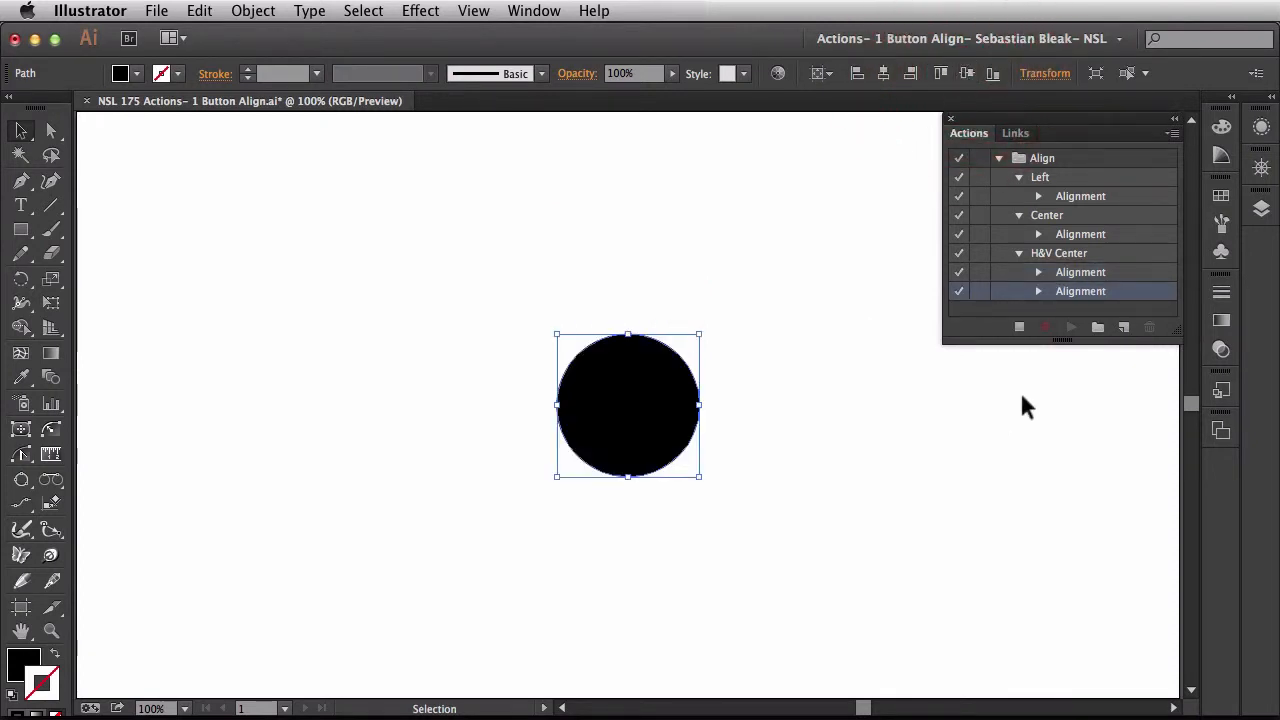
pyautogui.click(1019, 327)
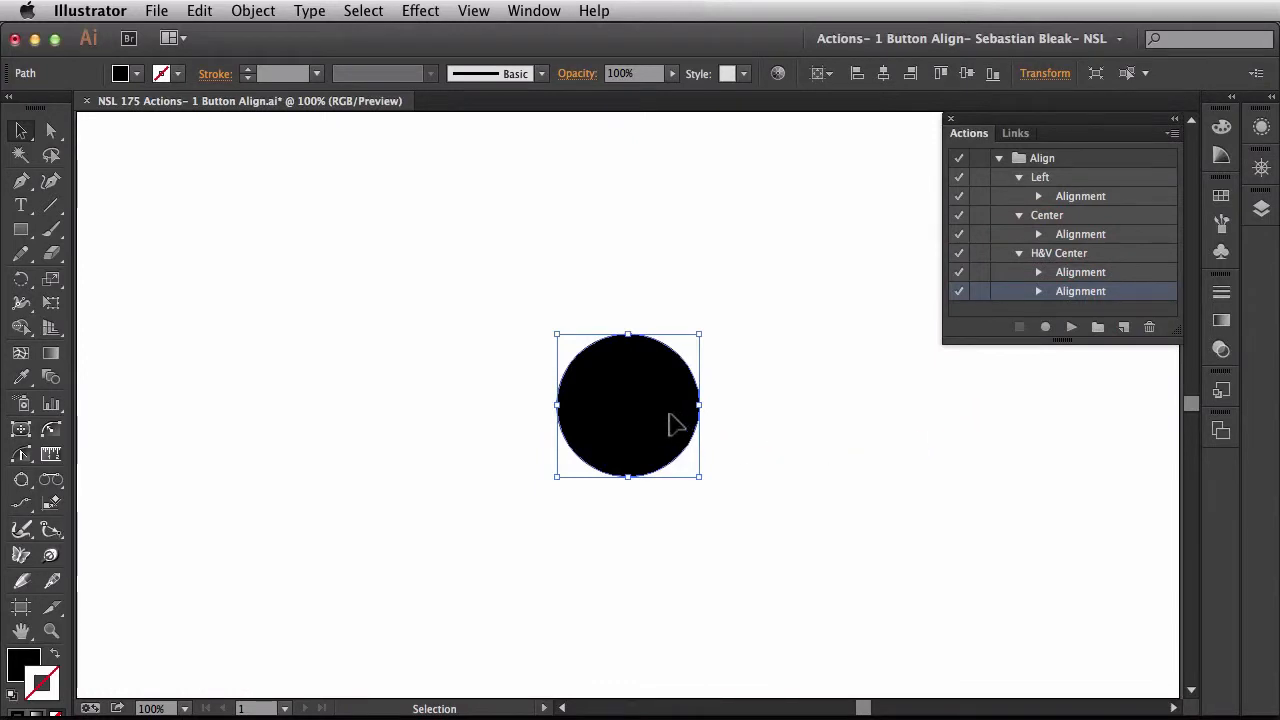
pyautogui.moveTo(672, 420); pyautogui.dragTo(760, 290)
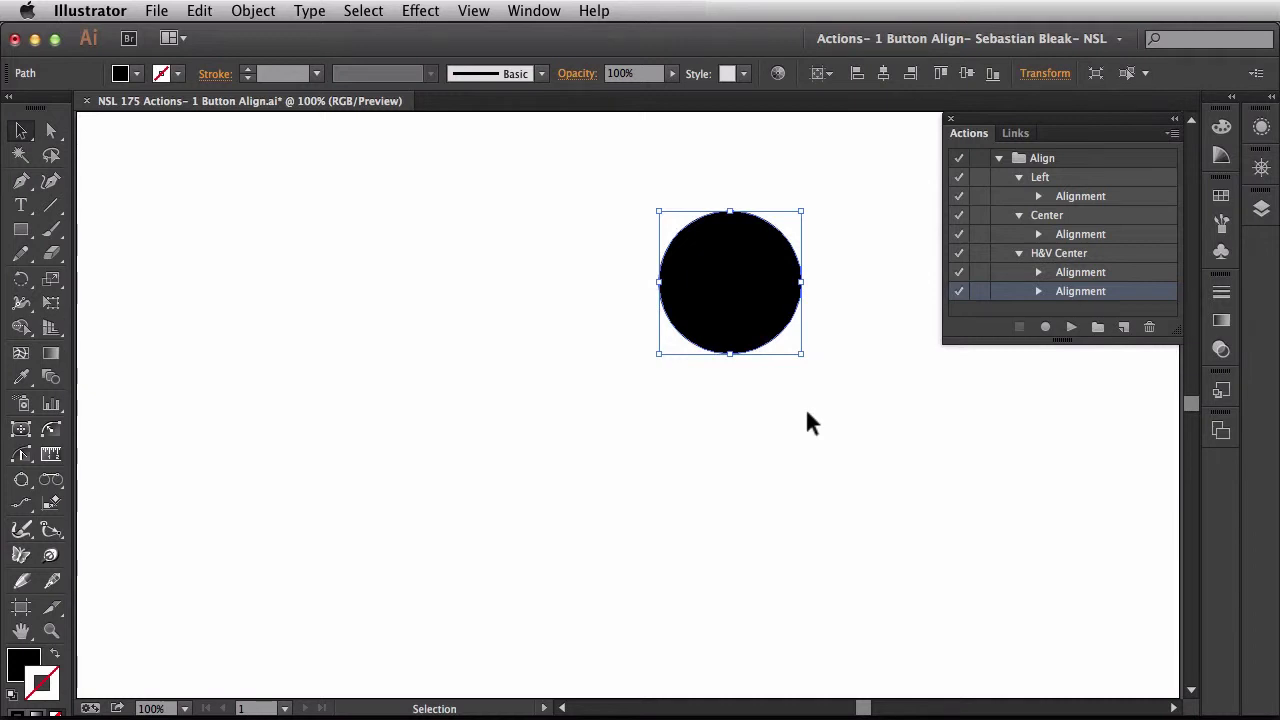
pyautogui.press('F3')
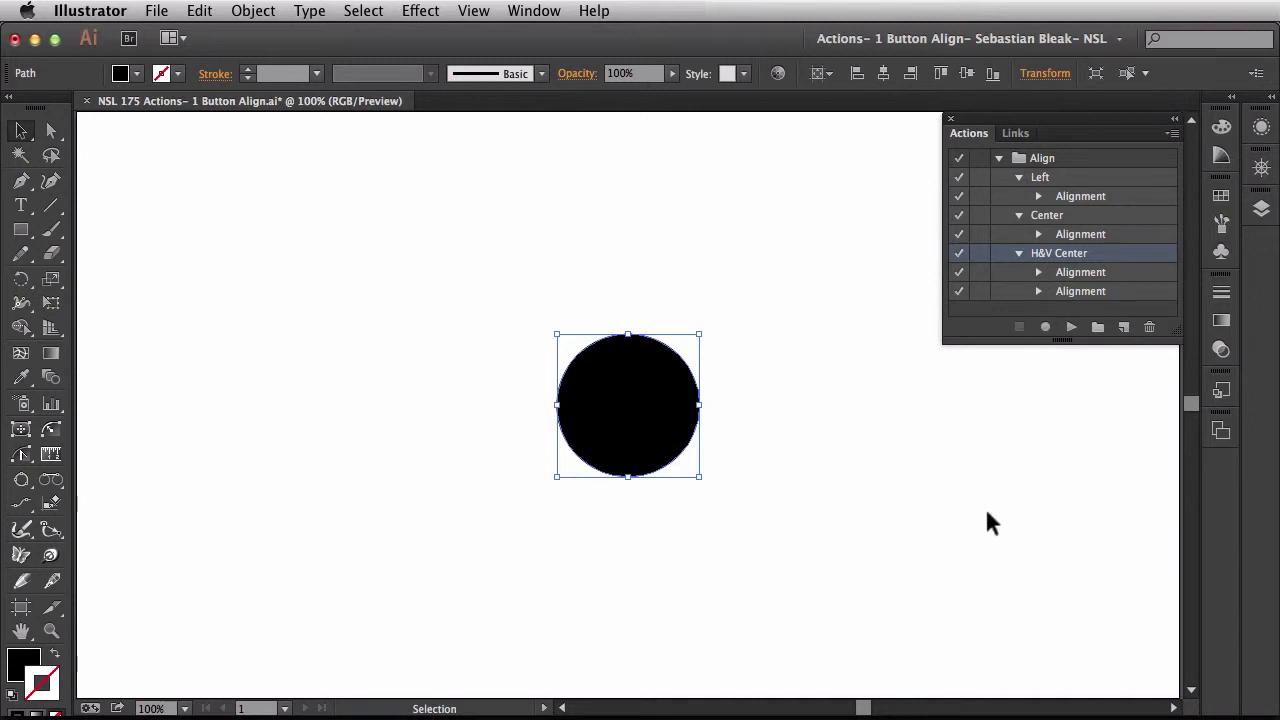
# - Review the H&V Center Action Options, cancel unchanged, and open the Actions panel flyout menu
pyautogui.click(1095, 255)
pyautogui.doubleClick(1095, 255)
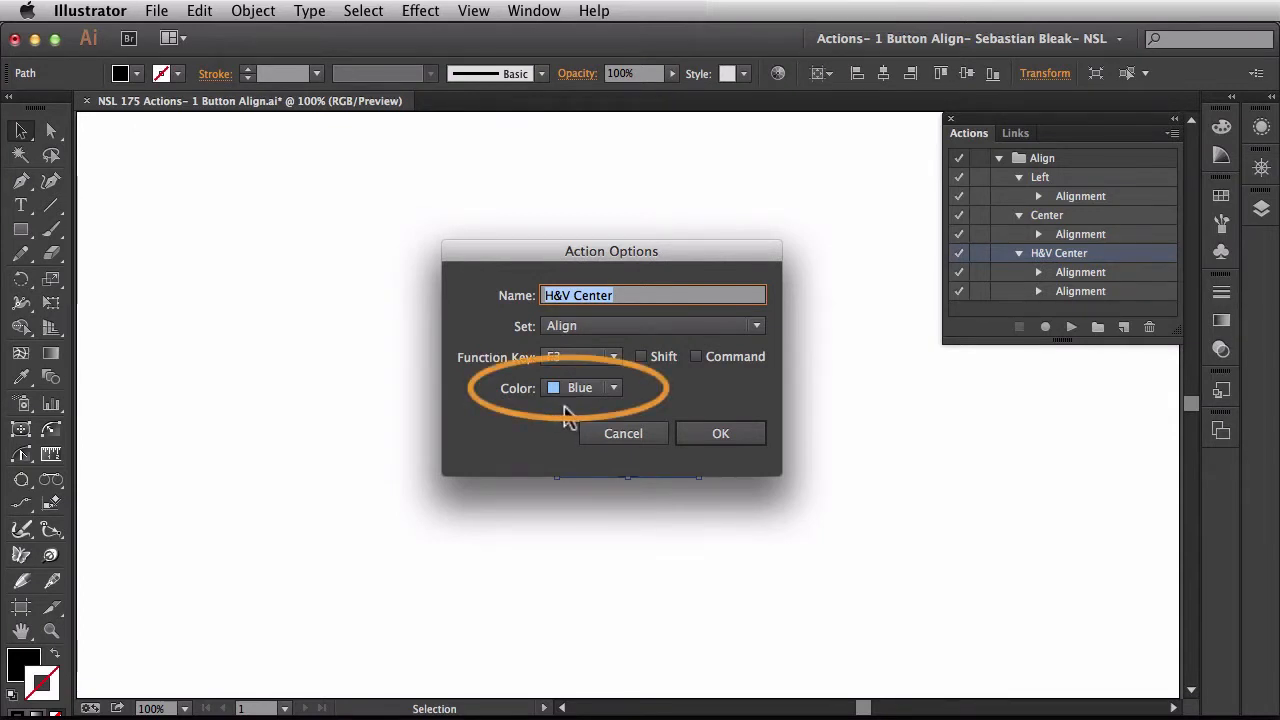
pyautogui.click(604, 437)
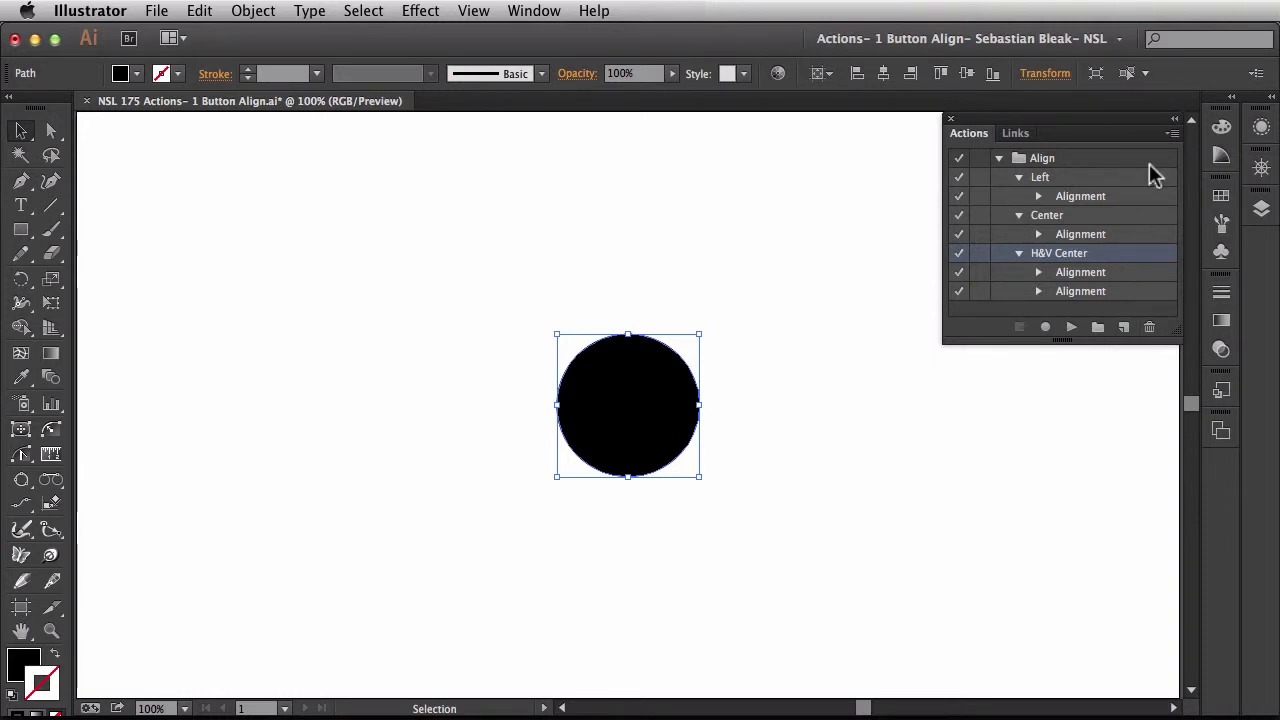
pyautogui.click(1172, 136)
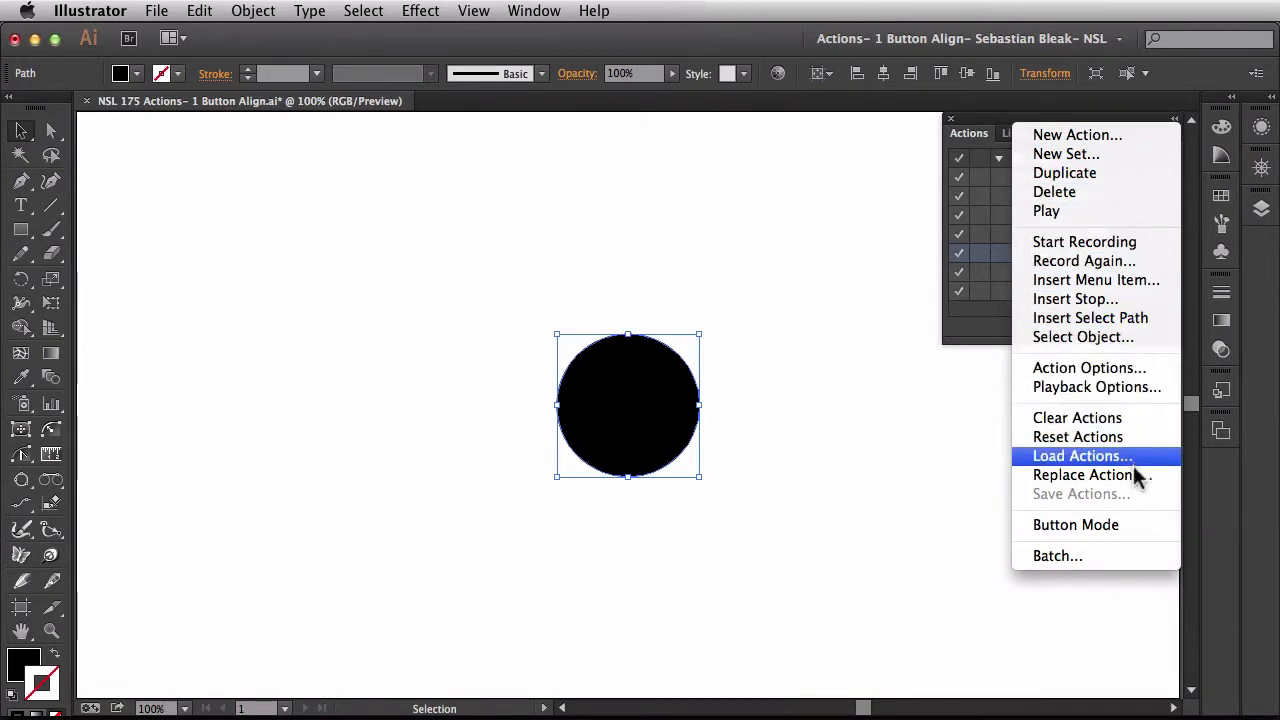
# - Switch the Actions panel to Button Mode so Left F1, Center F2, H&V Center F3 show as buttons
pyautogui.click(1134, 523)
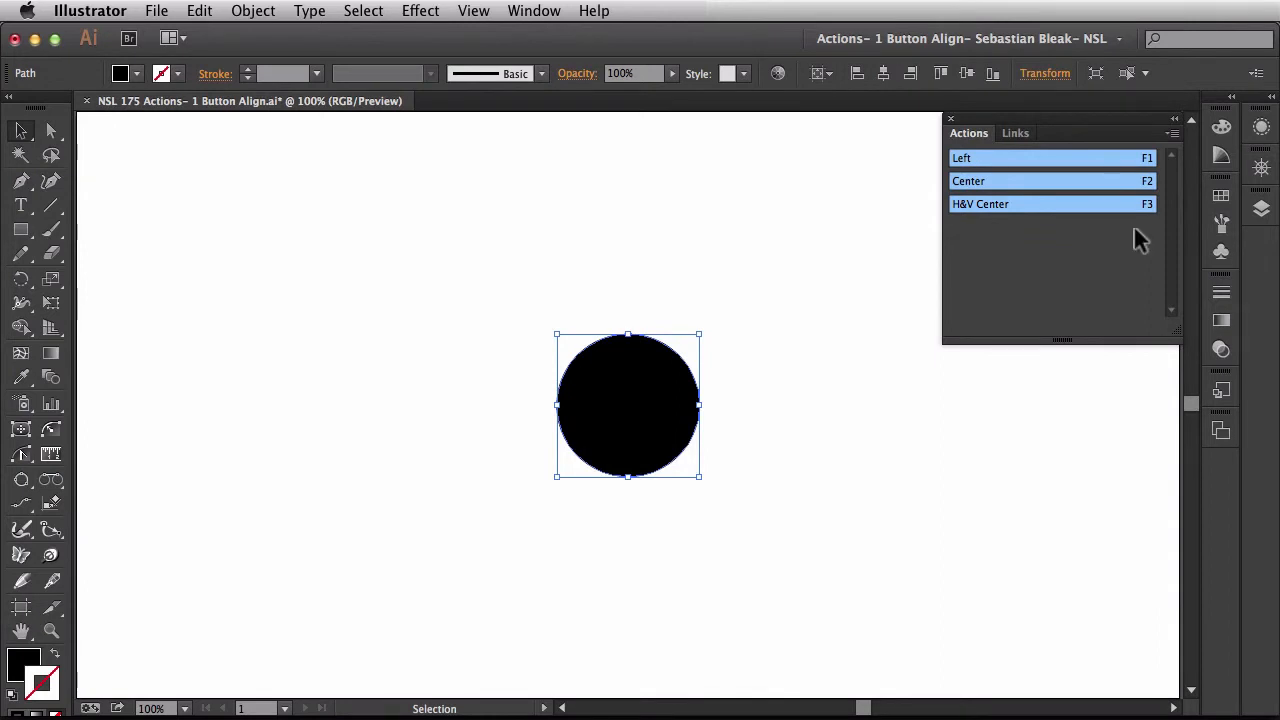
pyautogui.press('F1')
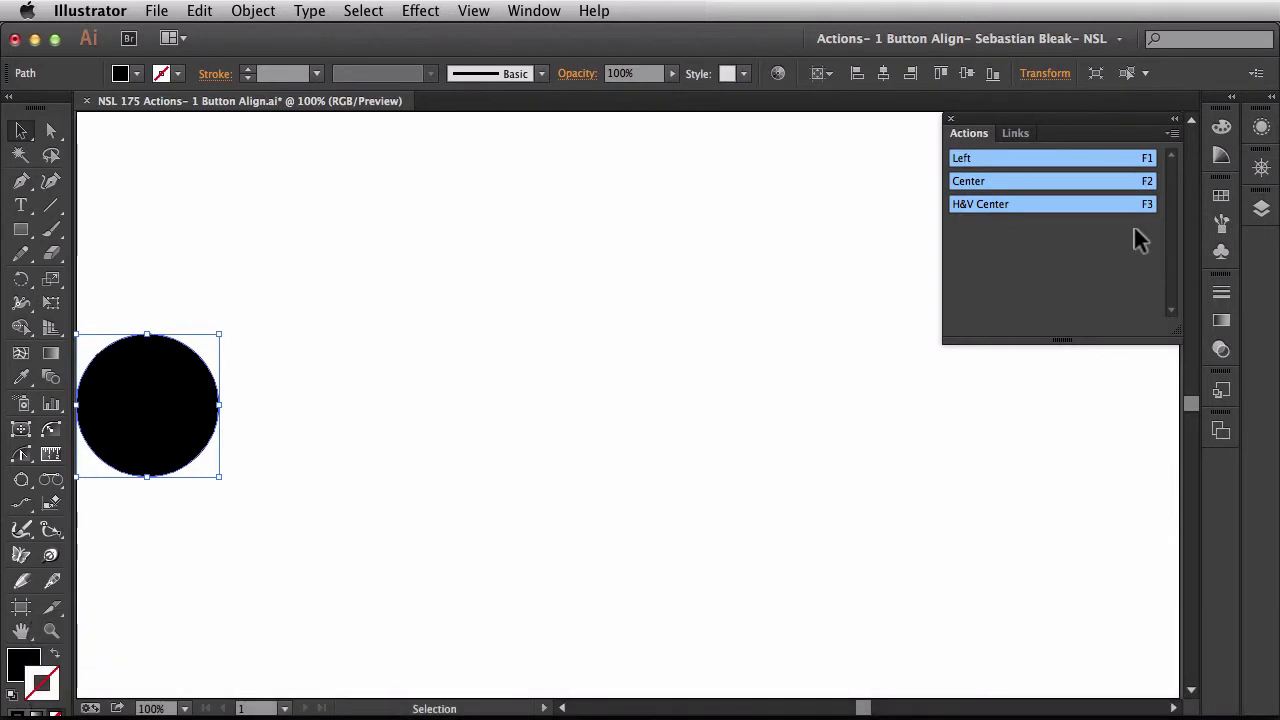
pyautogui.press('F2')
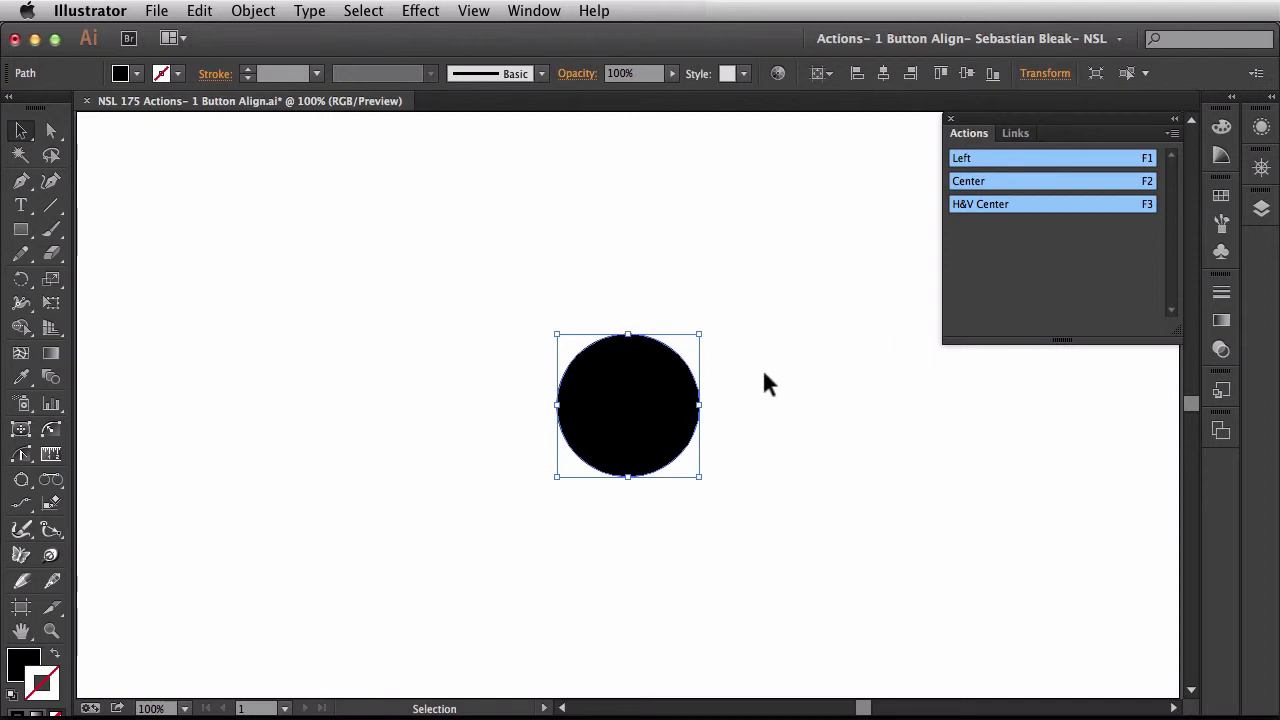
pyautogui.moveTo(672, 408)
pyautogui.mouseDown()
pyautogui.moveTo(785, 318)
pyautogui.moveTo(808, 272)
pyautogui.mouseUp()
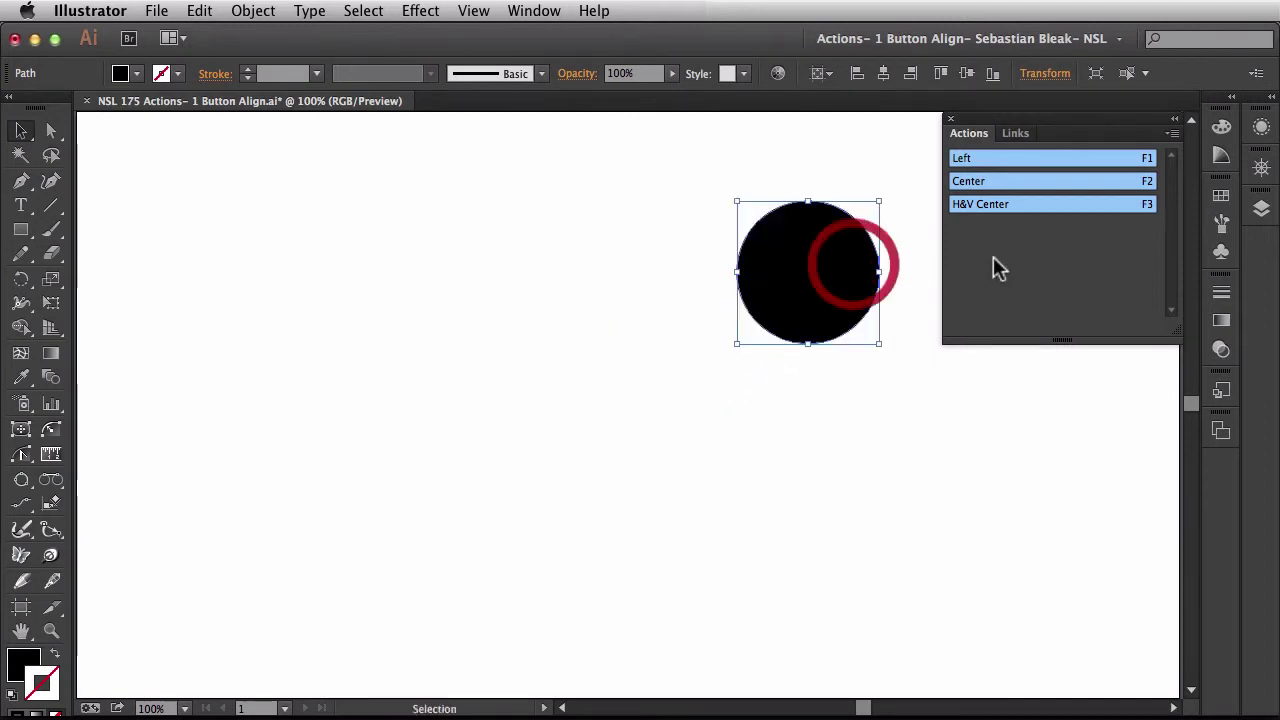
pyautogui.click(1021, 204)
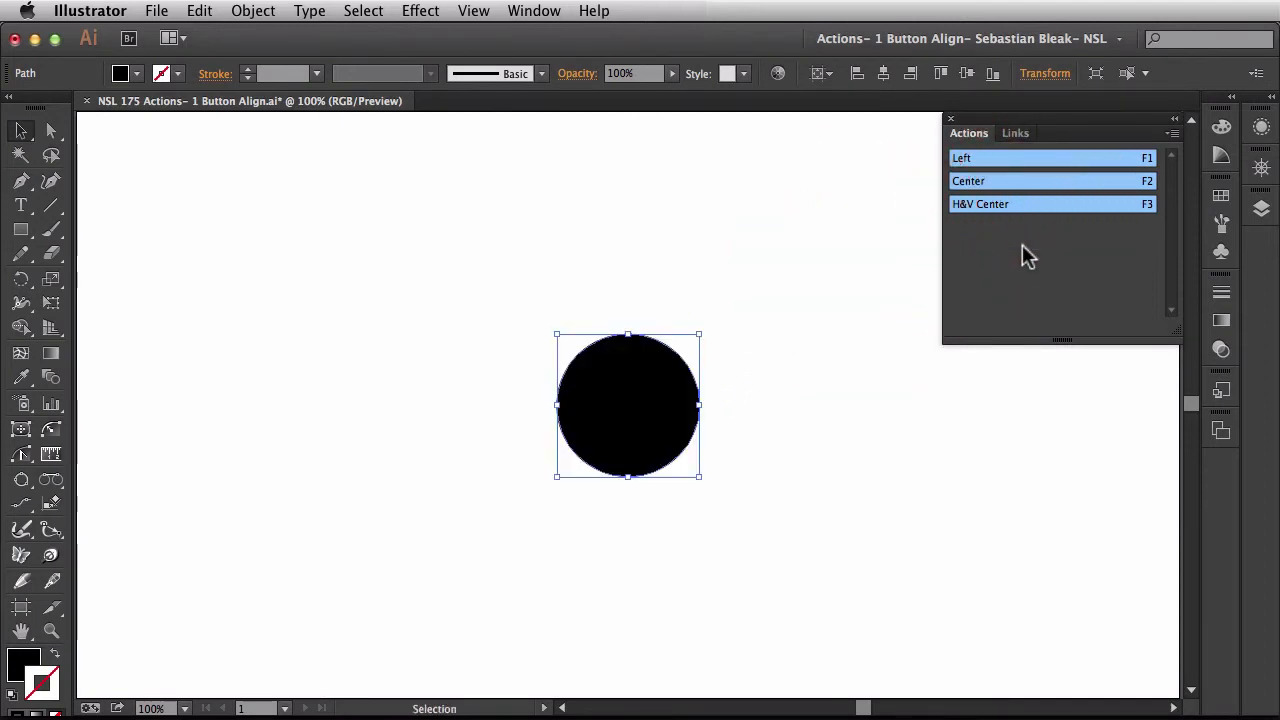